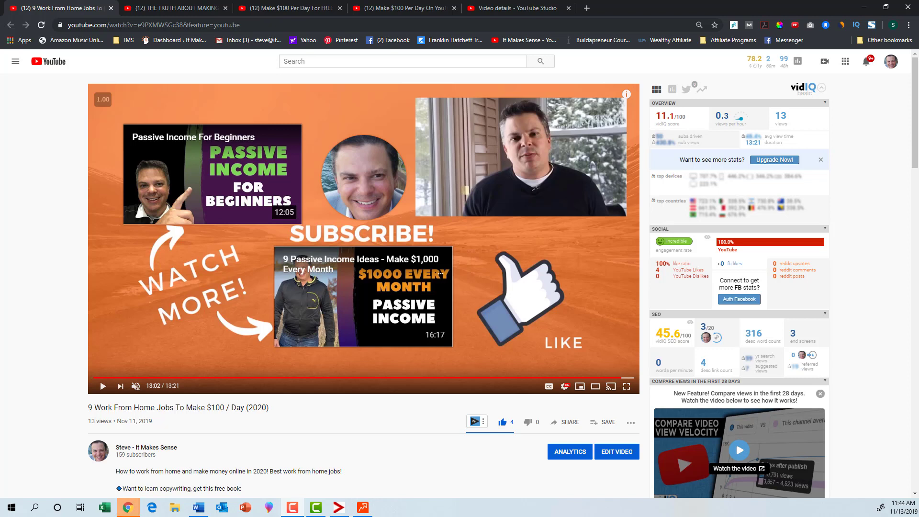
# - Look at the end screens of the example videos in the other open browser tabs
pyautogui.click(154, 5)
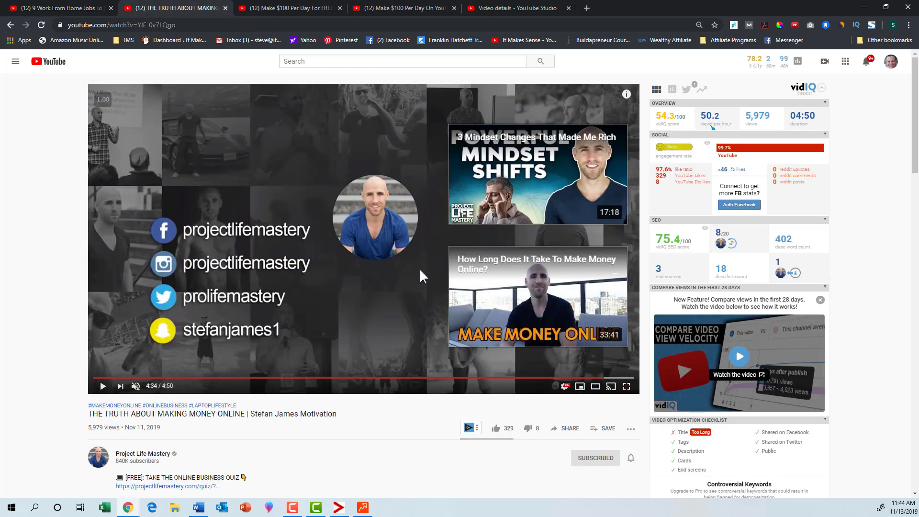
pyautogui.click(272, 8)
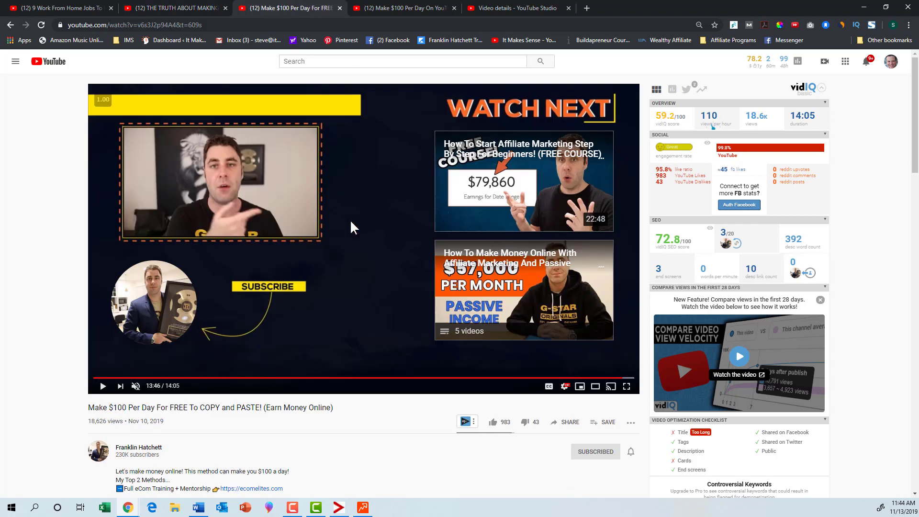
pyautogui.click(385, 9)
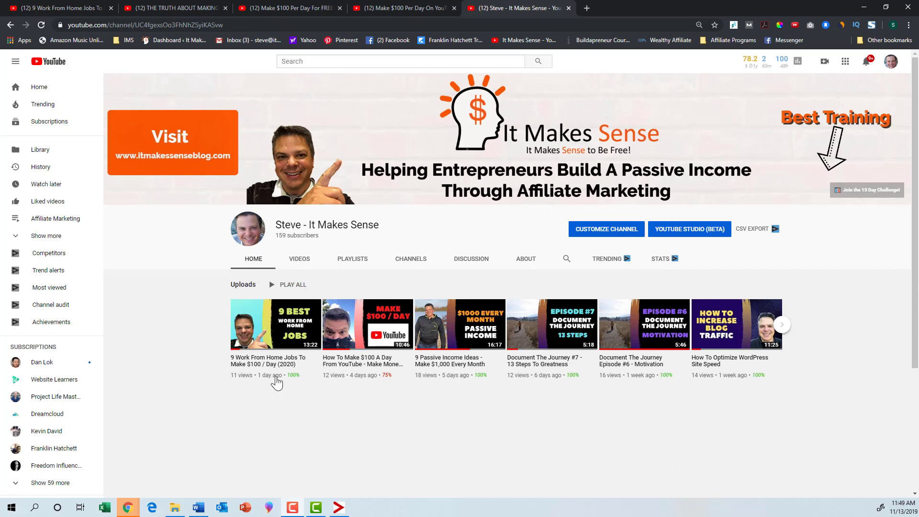
# - Open the end screen editor for the uploaded video "9 Work From Home Jobs To Make $100 / Day (2020)"
pyautogui.click(272, 343)
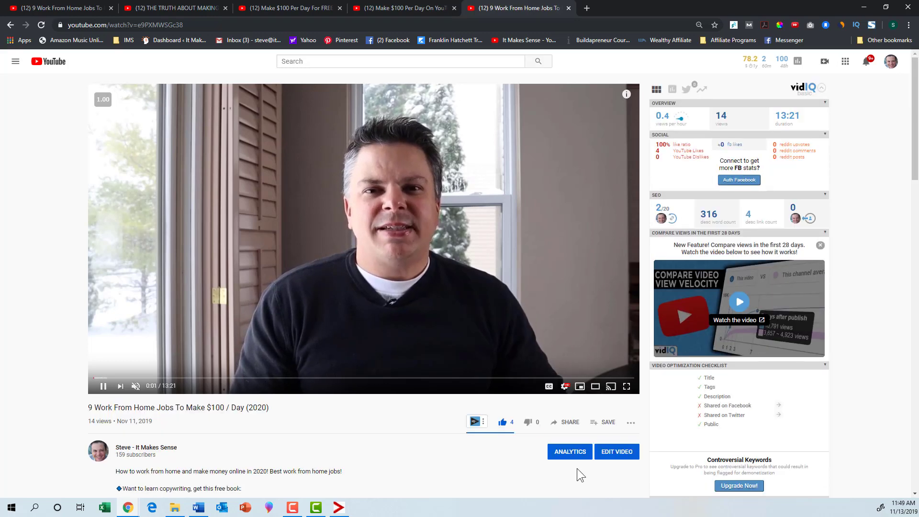
pyautogui.click(610, 454)
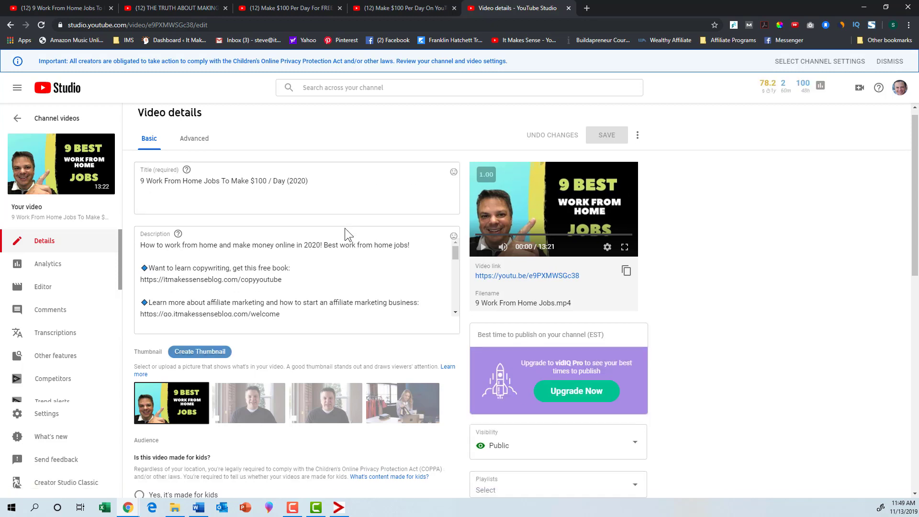
pyautogui.scroll(-4, 345, 228)
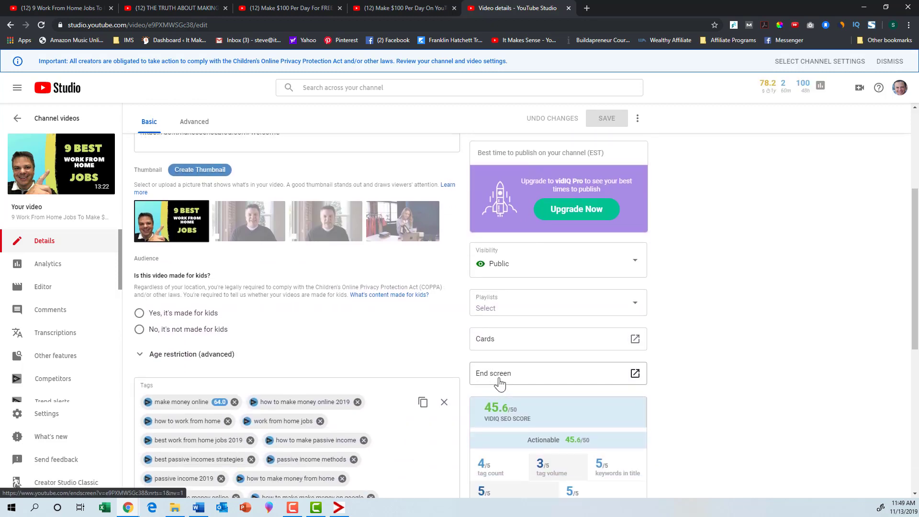
pyautogui.click(500, 378)
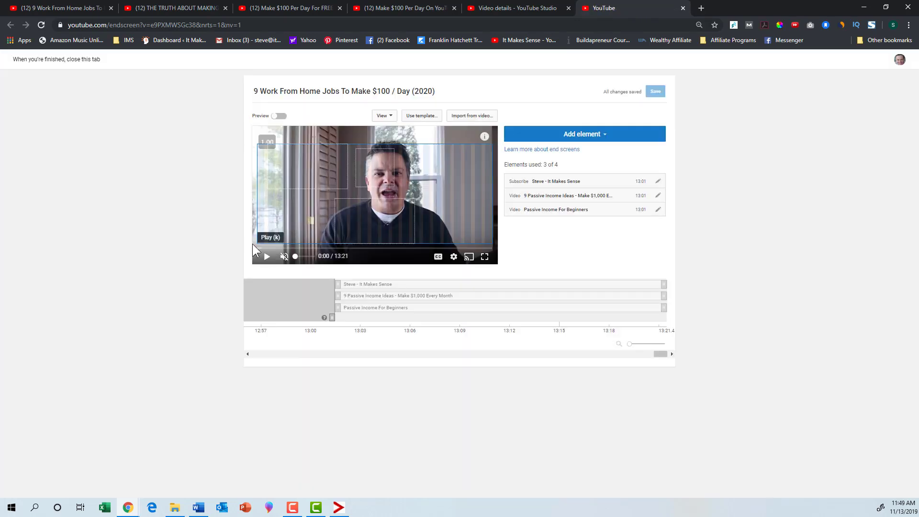
# - Move the preview to the end screen at 13:05 and capture just the video player area with FireShot
pyautogui.moveTo(290, 248); pyautogui.dragTo(484, 289)
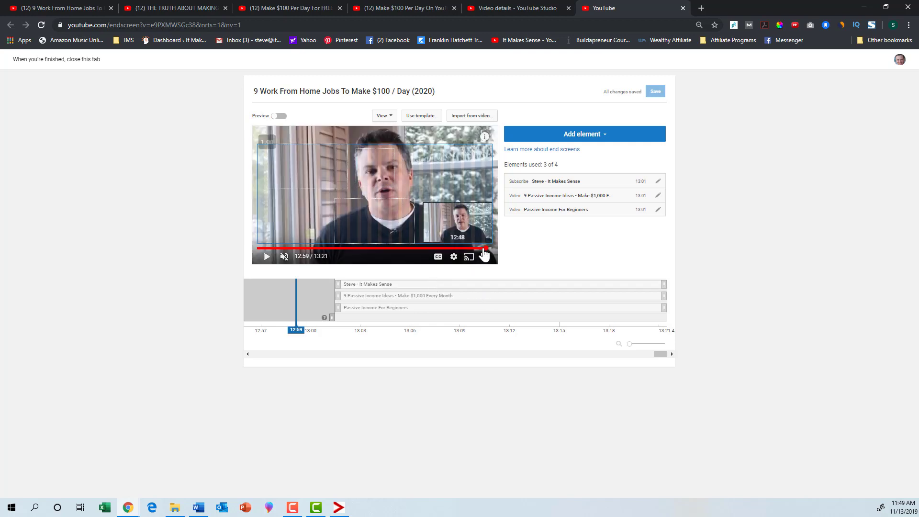
pyautogui.click(488, 249)
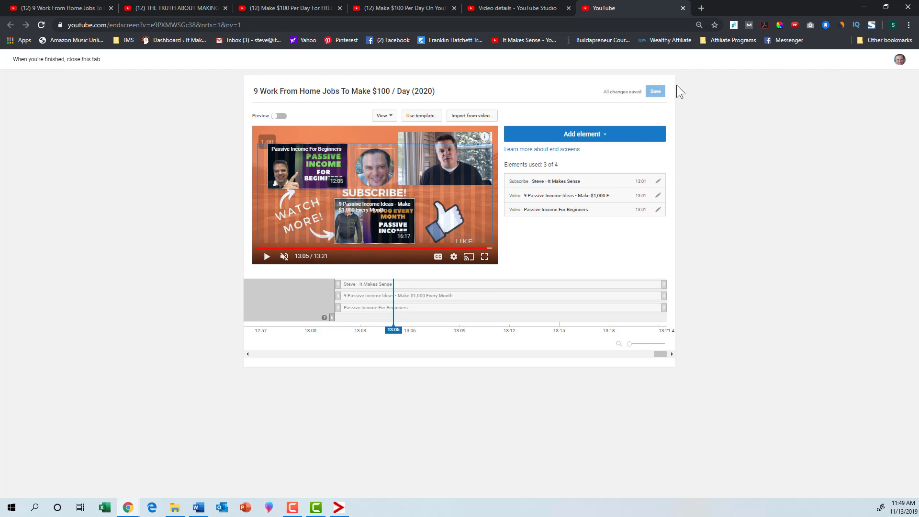
pyautogui.click(868, 27)
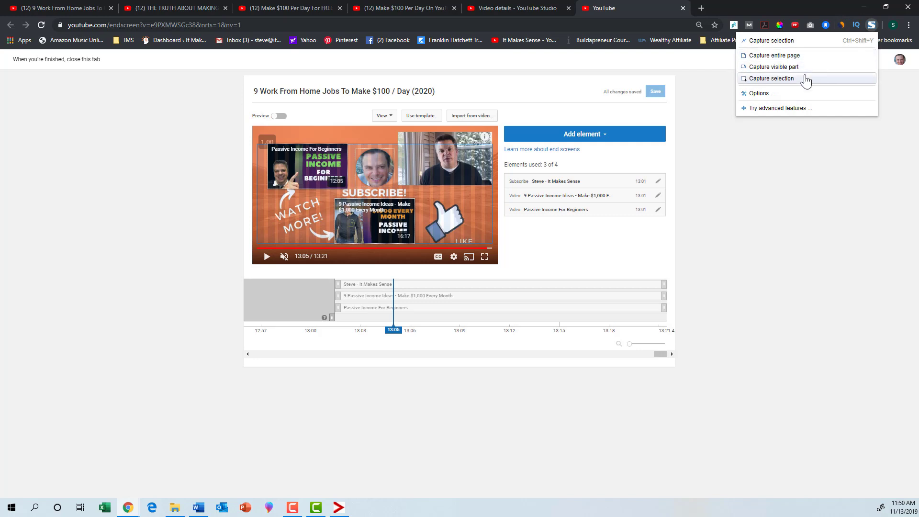
pyautogui.click(795, 79)
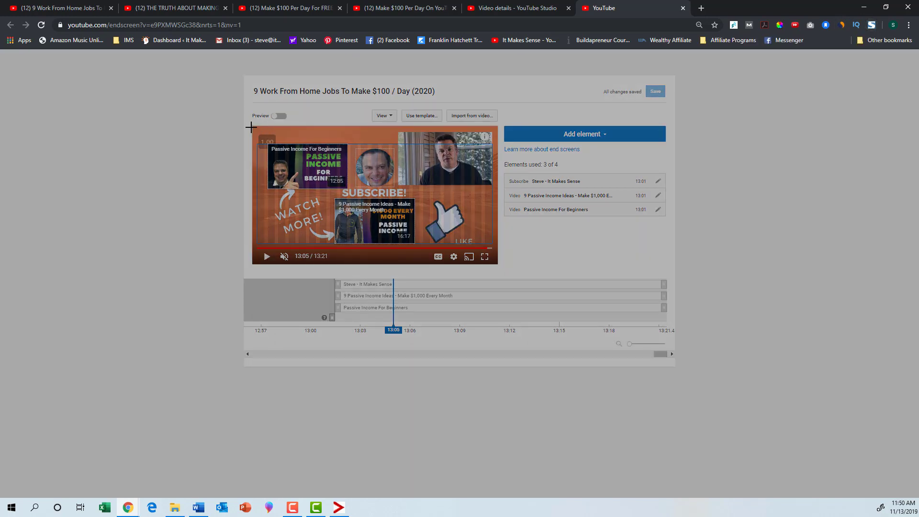
pyautogui.moveTo(252, 125); pyautogui.dragTo(498, 263)
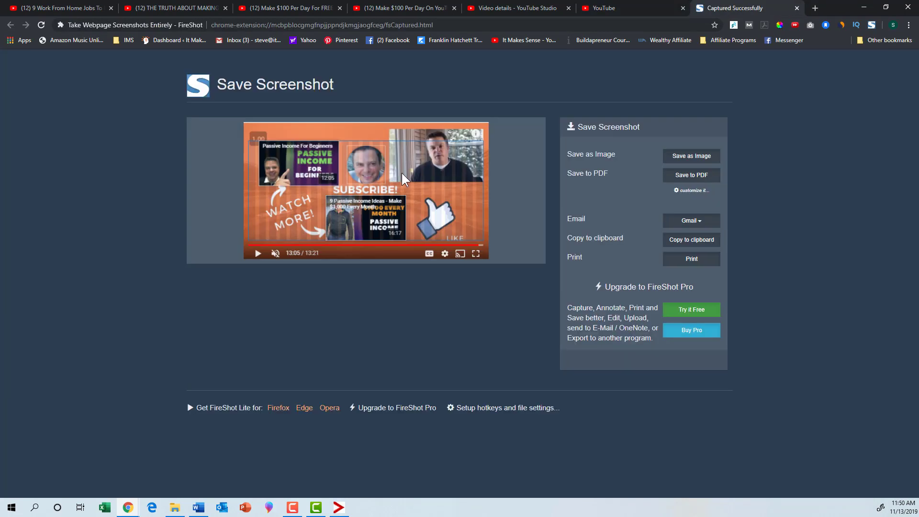
# - Save the captured end screen as a PNG image on the Desktop
pyautogui.click(693, 156)
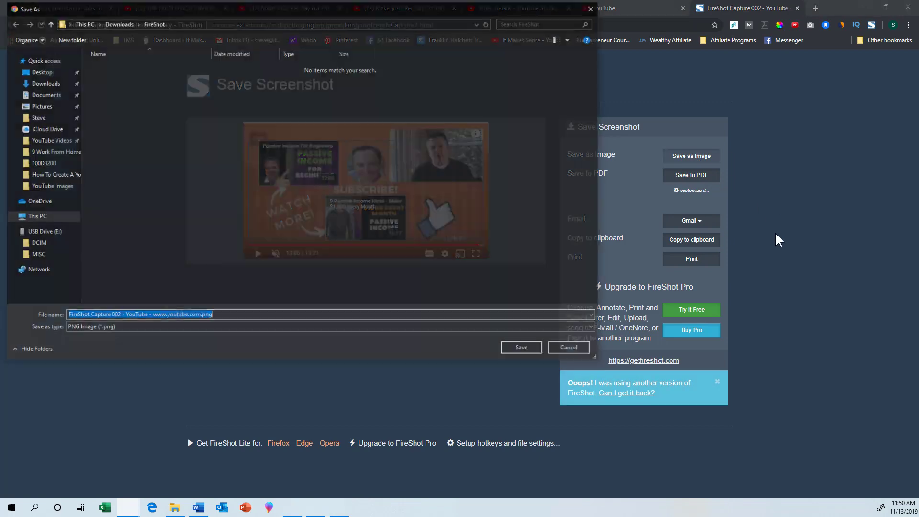
pyautogui.click(44, 74)
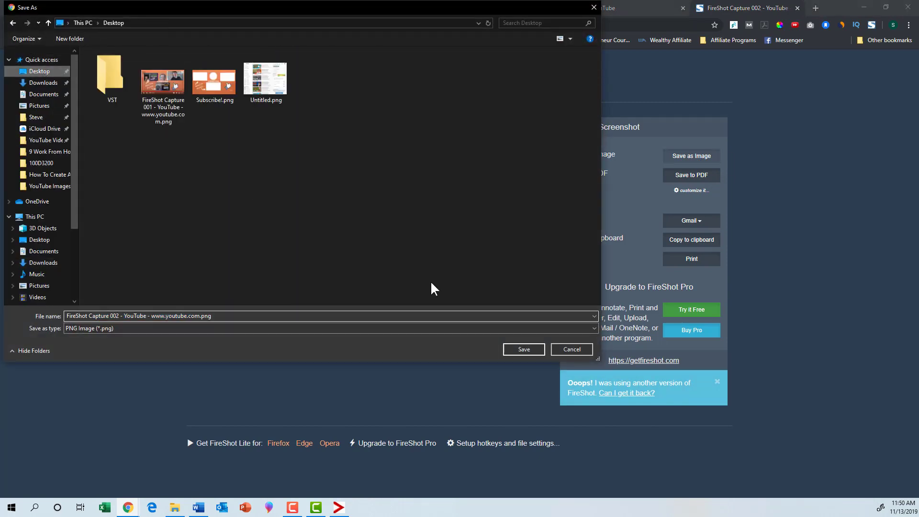
pyautogui.click(525, 350)
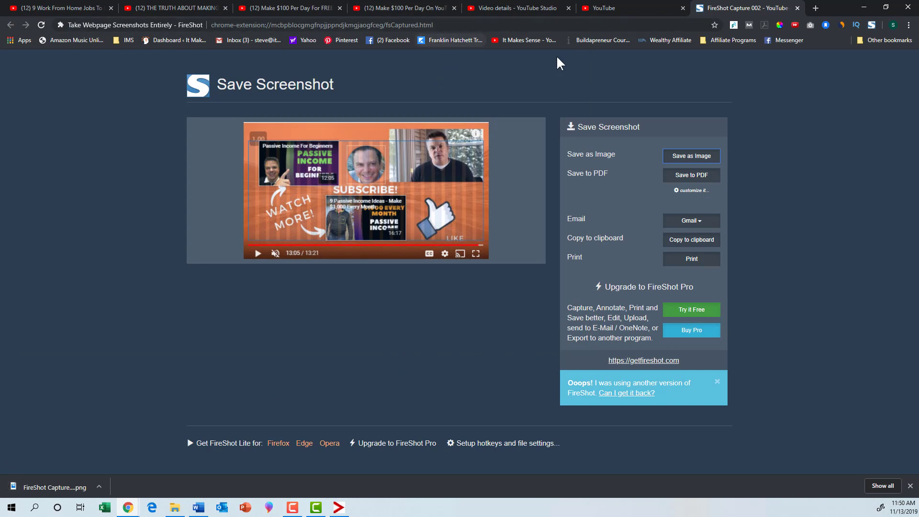
pyautogui.click(364, 25)
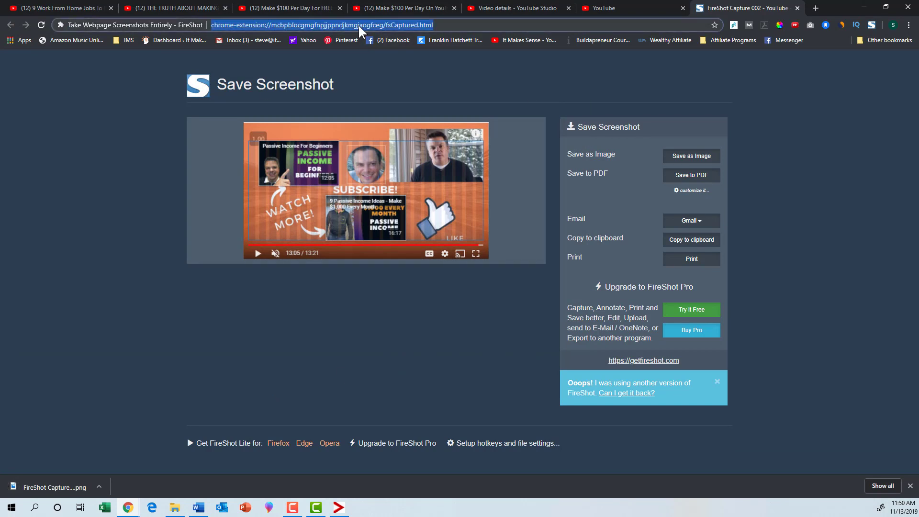
pyautogui.write('www.canva.com')
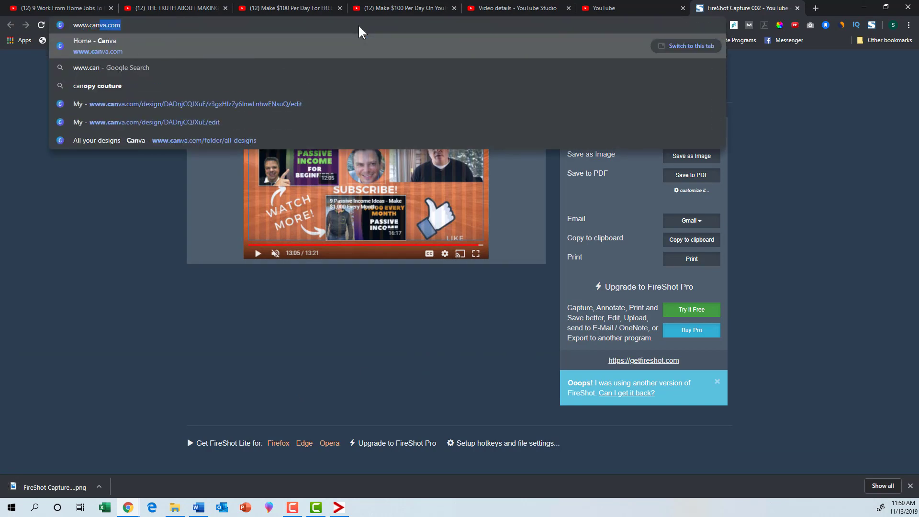
pyautogui.press('Return')
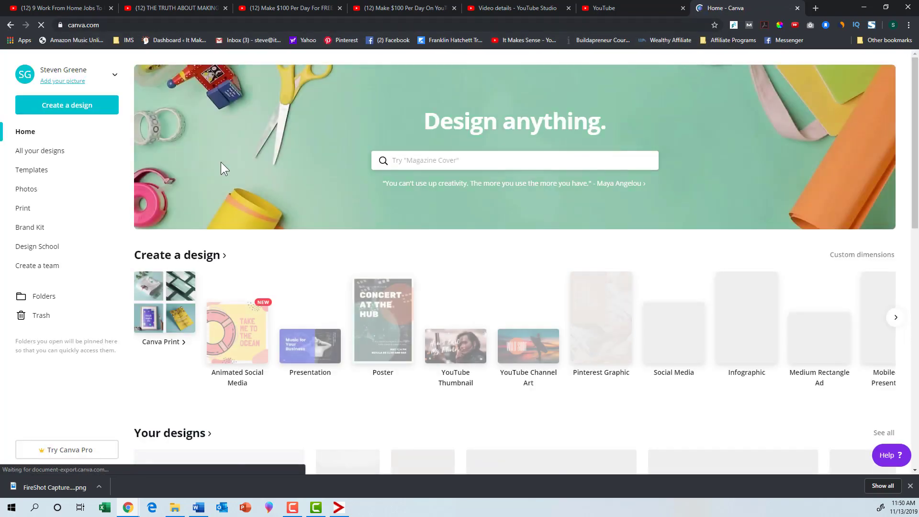
# - Create a blank custom design of 1920 × 1080 px
pyautogui.click(66, 110)
pyautogui.click(53, 153)
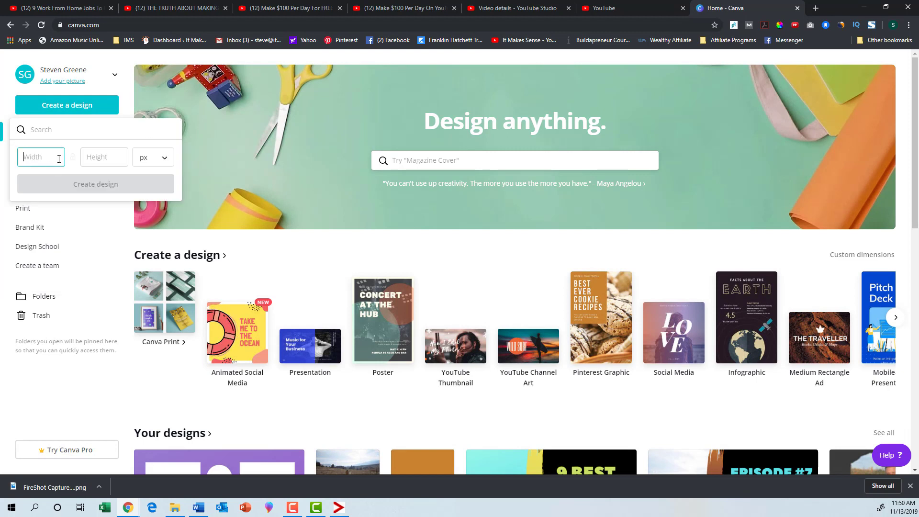
pyautogui.write('1920')
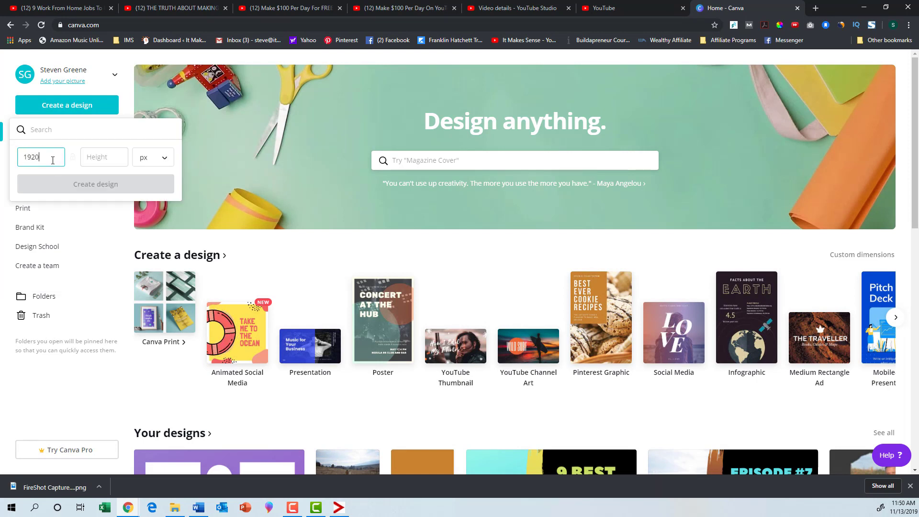
pyautogui.click(102, 158)
pyautogui.write('108')
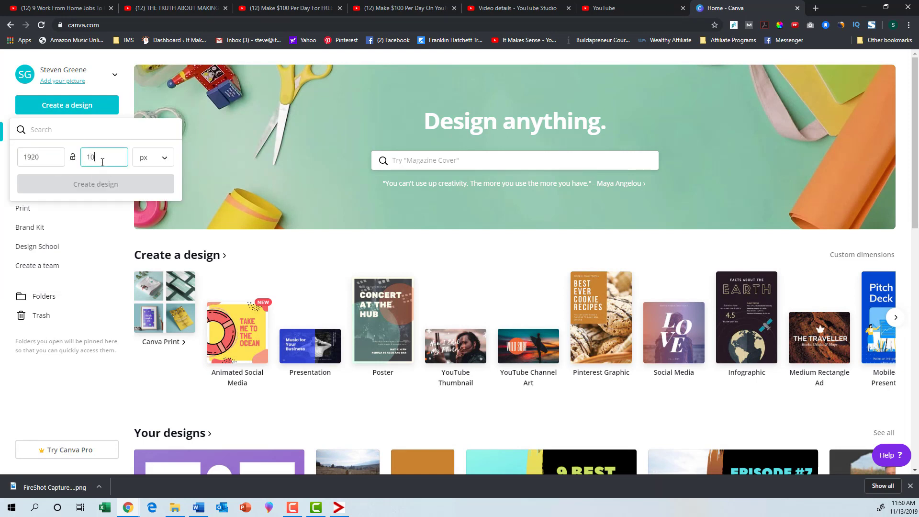
pyautogui.write('0')
pyautogui.click(115, 187)
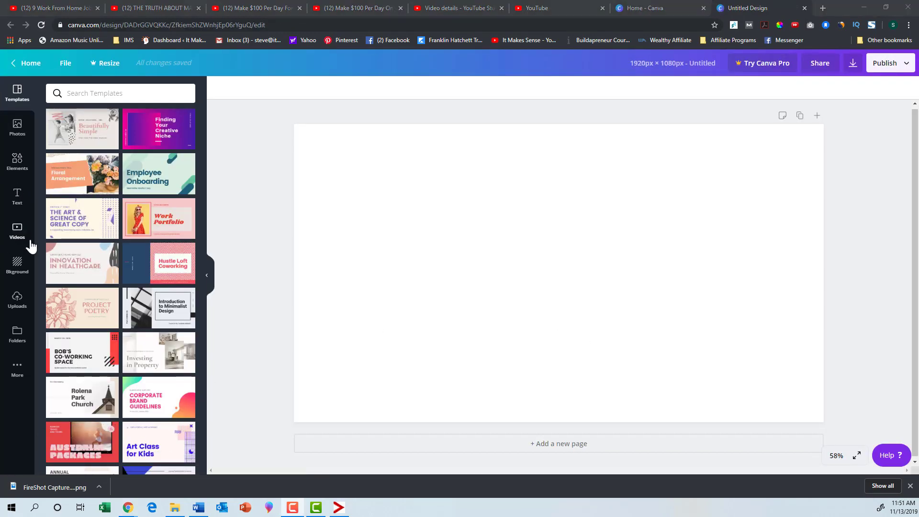
# - Upload the saved FireShot capture to the design's images and place it on the blank page
pyautogui.click(18, 299)
pyautogui.moveTo(70, 487); pyautogui.dragTo(110, 206)
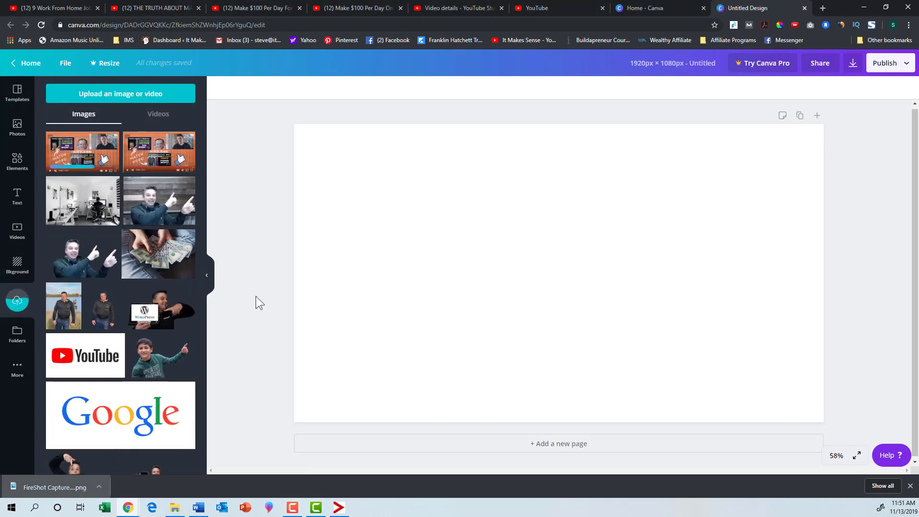
pyautogui.moveTo(76, 144); pyautogui.dragTo(359, 158)
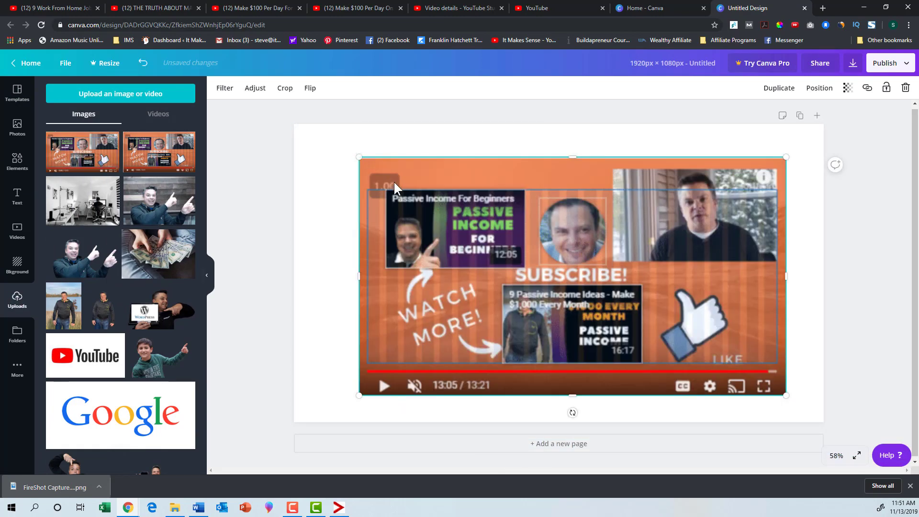
# - Reposition and enlarge the end screen capture until it covers the whole page, then deselect it
pyautogui.moveTo(394, 186); pyautogui.dragTo(372, 185)
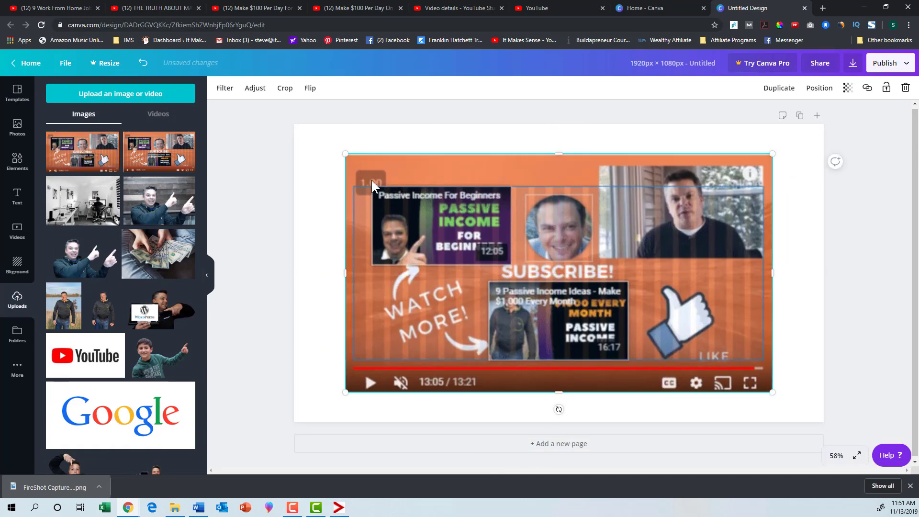
pyautogui.moveTo(432, 240); pyautogui.dragTo(436, 254)
pyautogui.moveTo(332, 149); pyautogui.dragTo(293, 124)
pyautogui.moveTo(591, 285); pyautogui.dragTo(607, 289)
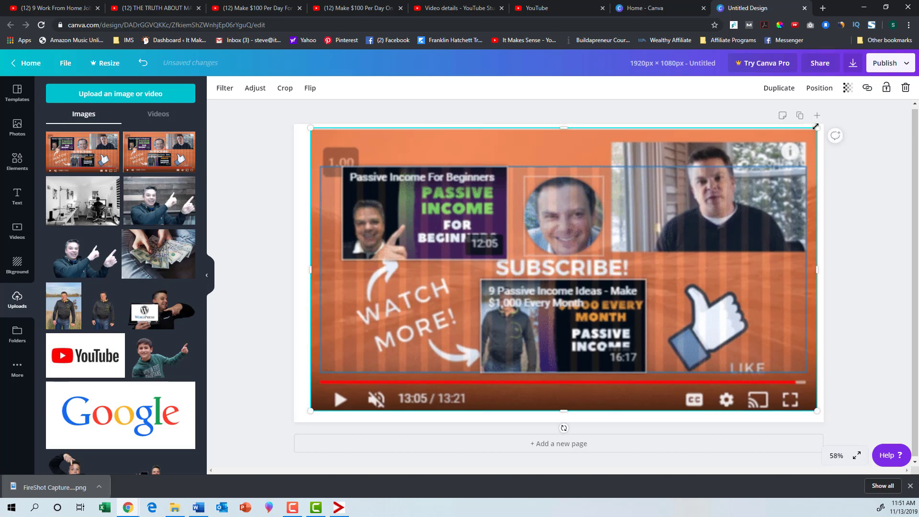
pyautogui.moveTo(815, 127); pyautogui.dragTo(826, 127)
pyautogui.moveTo(621, 250); pyautogui.dragTo(621, 256)
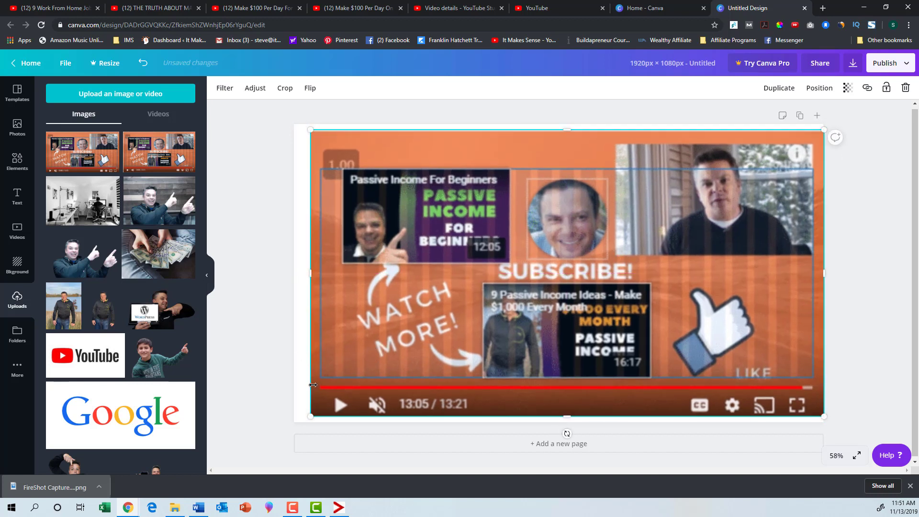
pyautogui.moveTo(313, 417); pyautogui.dragTo(294, 426)
pyautogui.moveTo(433, 358); pyautogui.dragTo(433, 352)
pyautogui.moveTo(822, 420); pyautogui.dragTo(827, 421)
pyautogui.moveTo(742, 296); pyautogui.dragTo(742, 294)
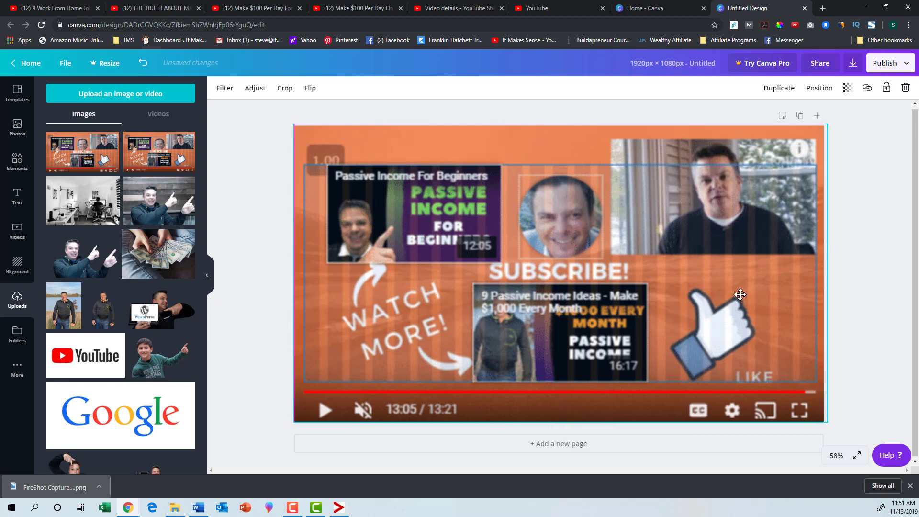
pyautogui.click(261, 257)
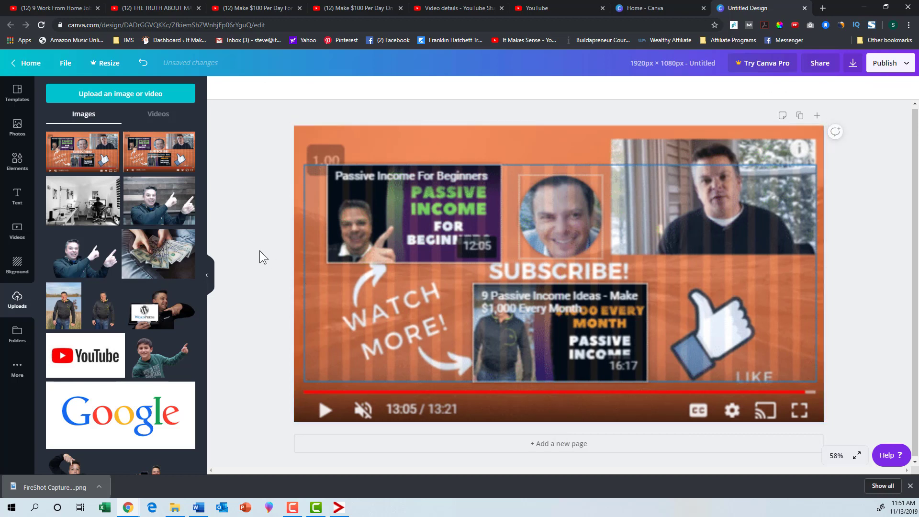
pyautogui.click(18, 266)
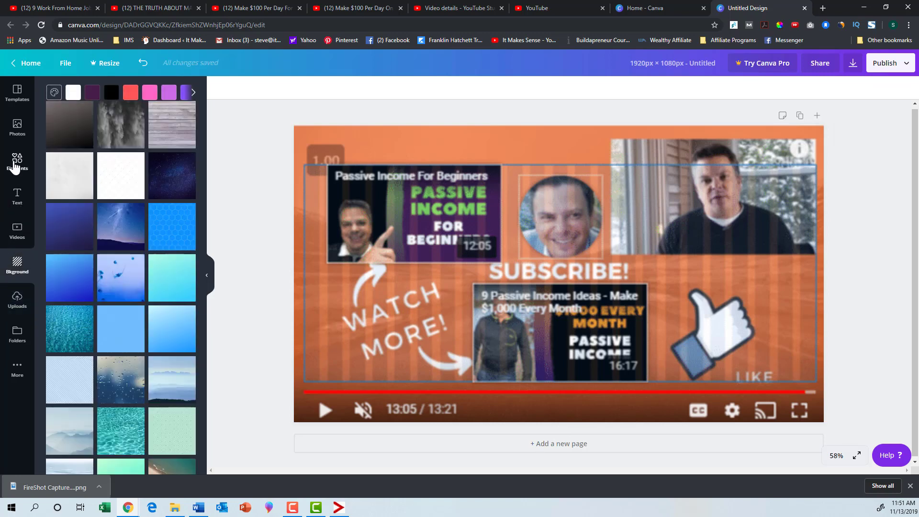
pyautogui.click(16, 163)
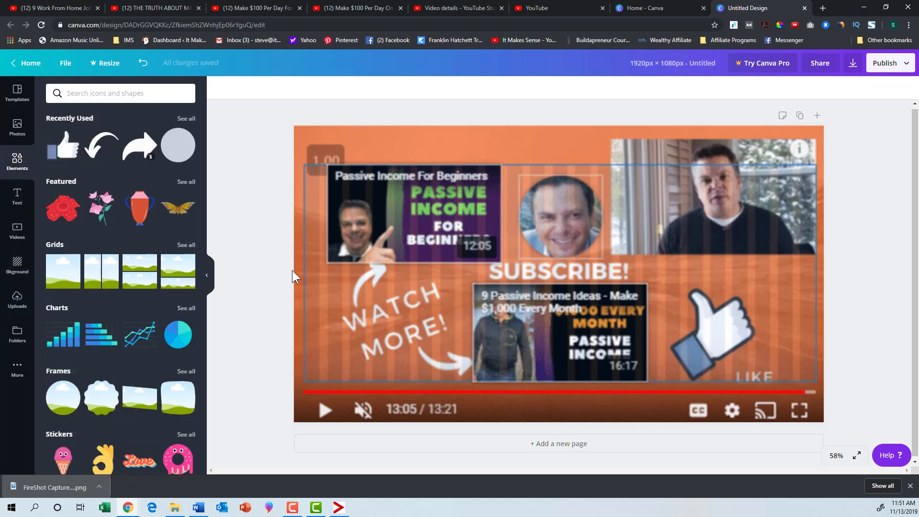
pyautogui.click(62, 287)
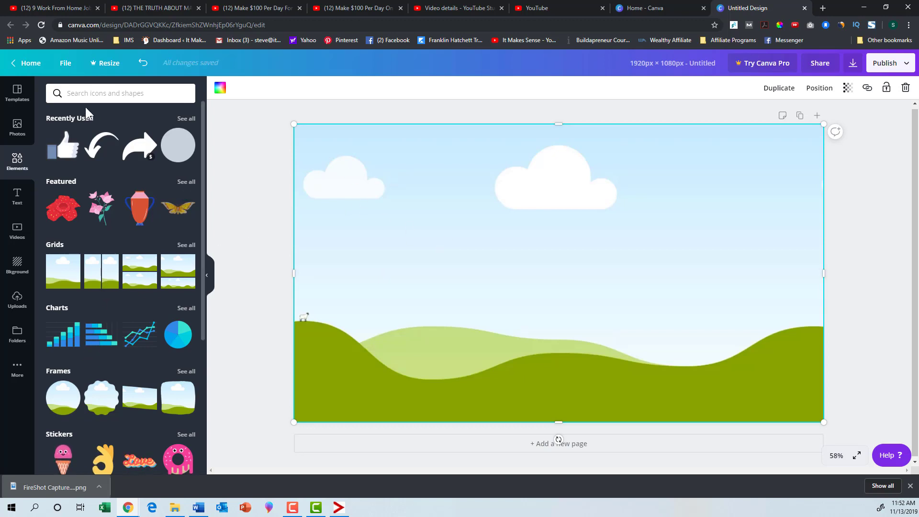
pyautogui.click(142, 62)
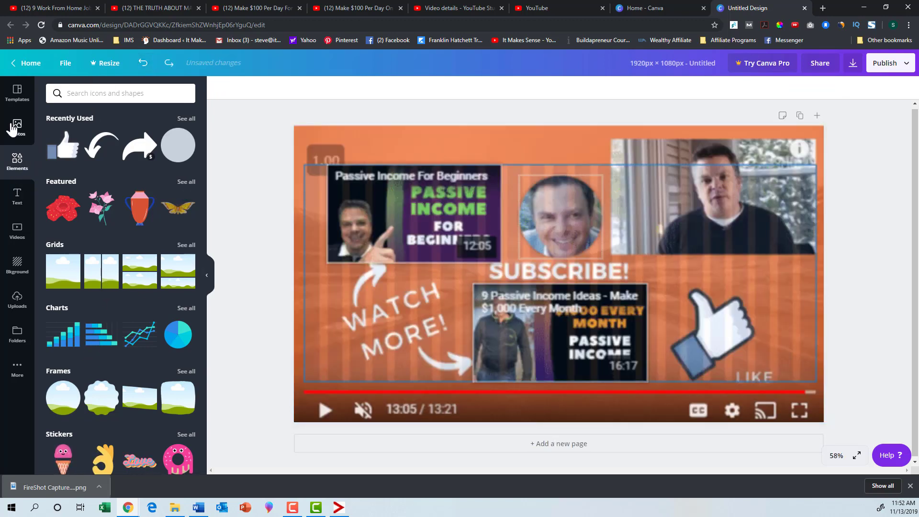
# - Add a square shape and stretch it into a rectangle that covers the whole end screen capture
pyautogui.scroll(-6, 107, 216)
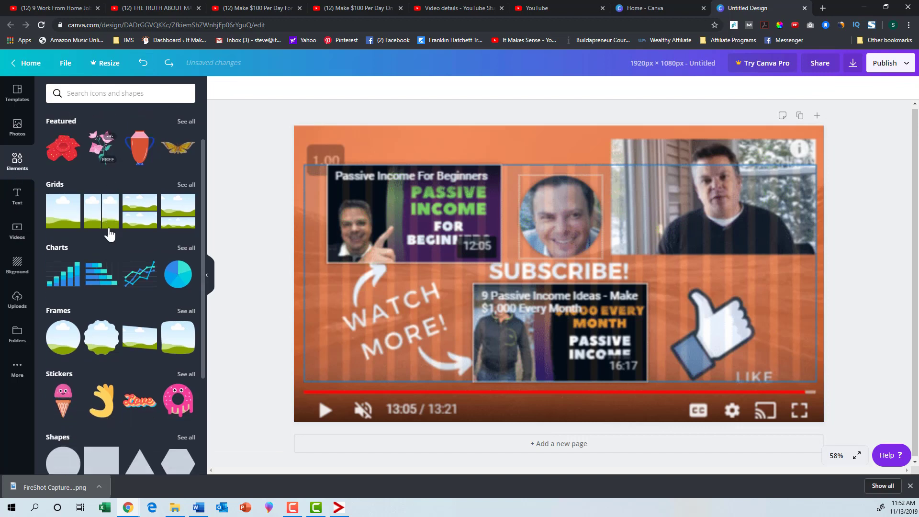
pyautogui.click(98, 242)
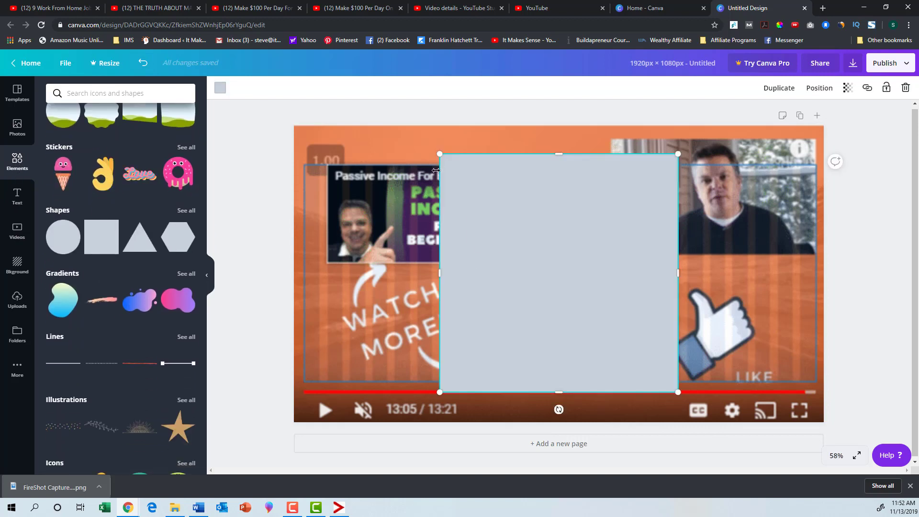
pyautogui.moveTo(485, 243); pyautogui.dragTo(486, 255)
pyautogui.moveTo(431, 164); pyautogui.dragTo(311, 137)
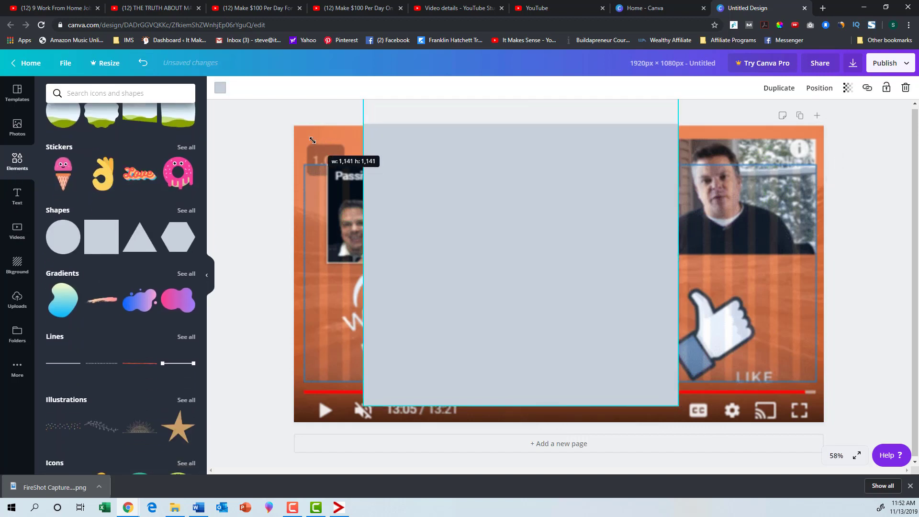
pyautogui.moveTo(432, 213); pyautogui.dragTo(461, 260)
pyautogui.moveTo(389, 295); pyautogui.dragTo(298, 296)
pyautogui.moveTo(300, 139); pyautogui.dragTo(292, 130)
pyautogui.moveTo(412, 199); pyautogui.dragTo(418, 193)
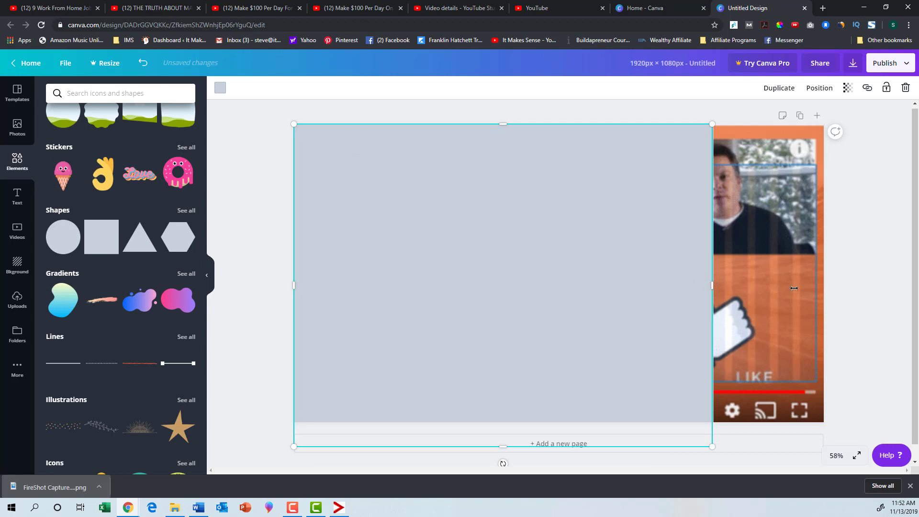
pyautogui.moveTo(705, 279); pyautogui.dragTo(830, 289)
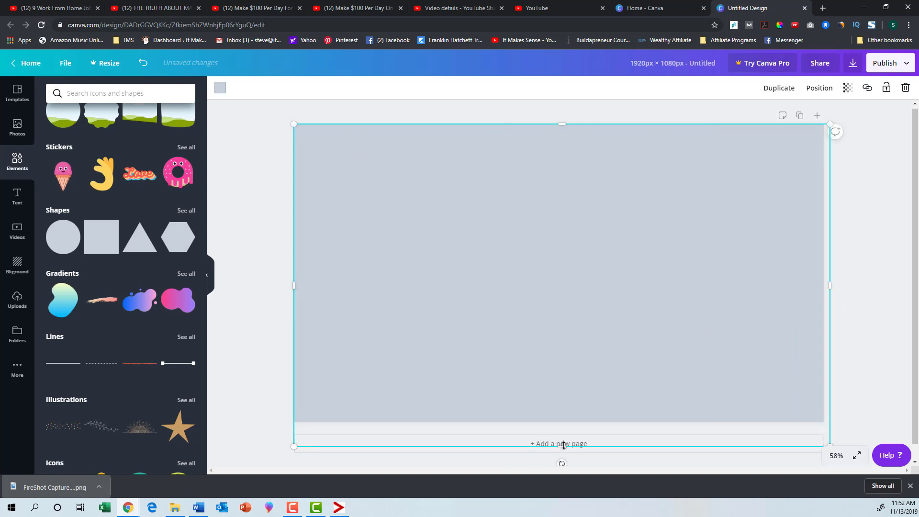
pyautogui.moveTo(564, 443); pyautogui.dragTo(572, 422)
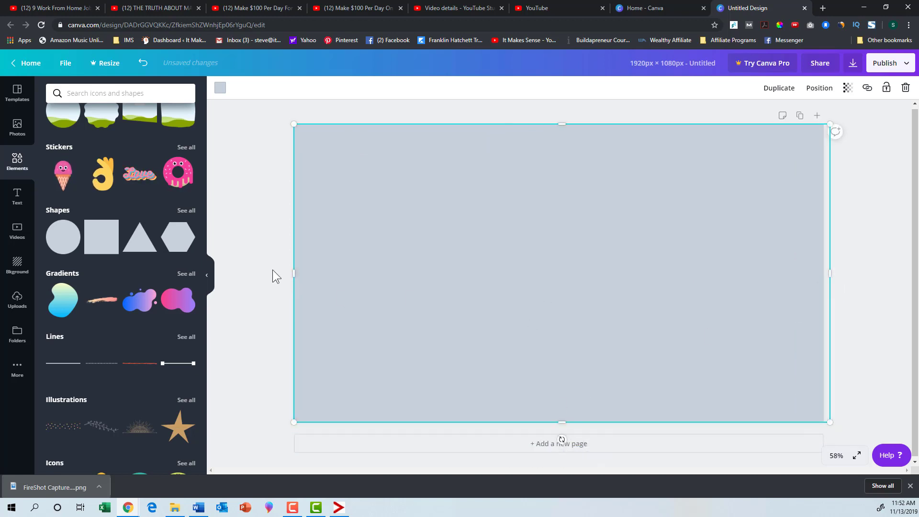
# - Colour the full-page rectangle blue and trim its right side flush with the page edge
pyautogui.click(219, 88)
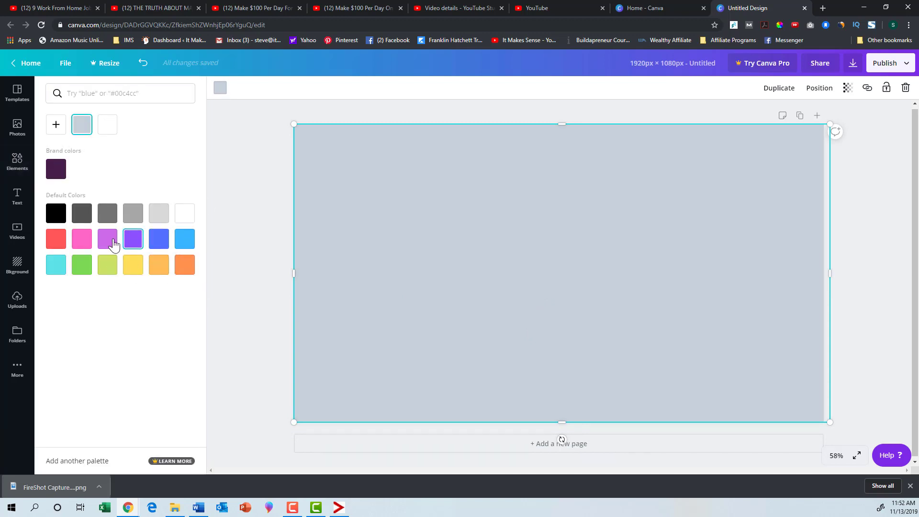
pyautogui.click(158, 240)
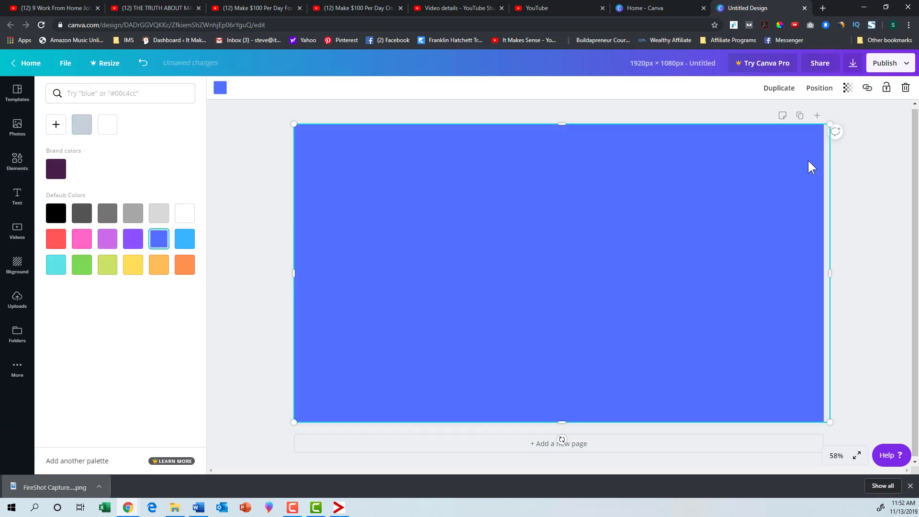
pyautogui.moveTo(832, 273); pyautogui.dragTo(825, 273)
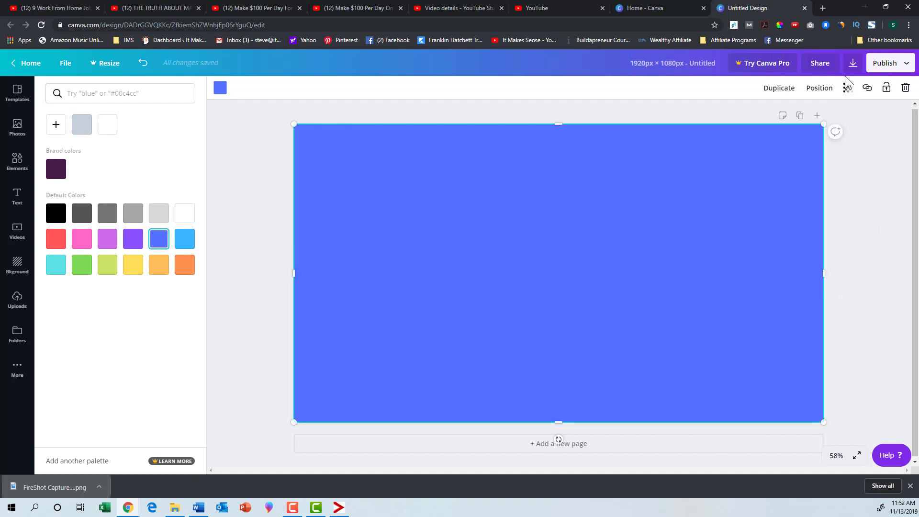
# - Set the blue rectangle's transparency to 68 so the capture shows through, and deselect it
pyautogui.click(847, 88)
pyautogui.moveTo(828, 120); pyautogui.dragTo(806, 125)
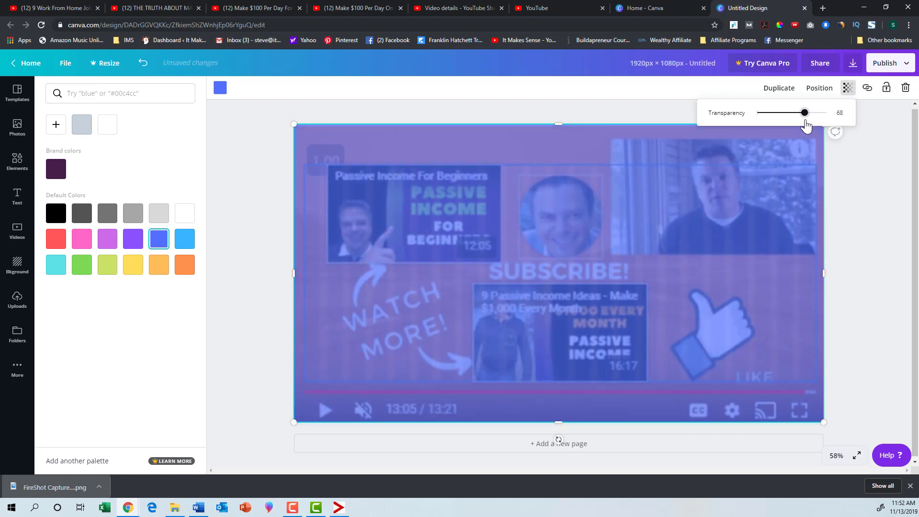
pyautogui.click(862, 271)
# - Add another square and resize it to exactly cover the upper-left video thumbnail in the capture
pyautogui.click(17, 162)
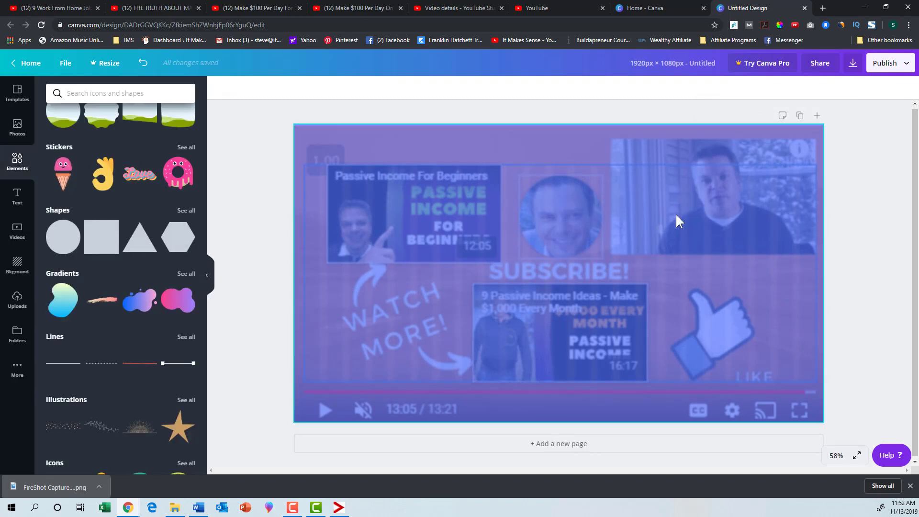
pyautogui.click(108, 245)
pyautogui.moveTo(439, 153); pyautogui.dragTo(535, 250)
pyautogui.moveTo(593, 325); pyautogui.dragTo(424, 237)
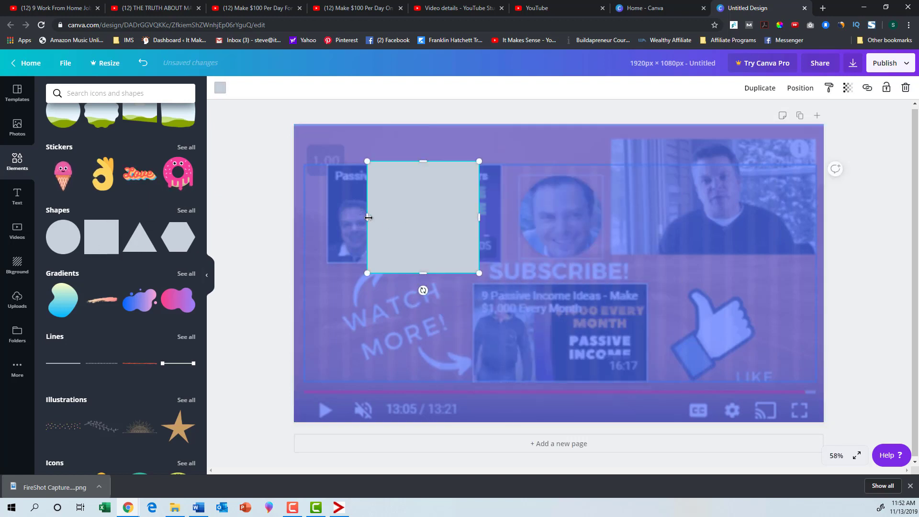
pyautogui.moveTo(367, 217); pyautogui.dragTo(329, 208)
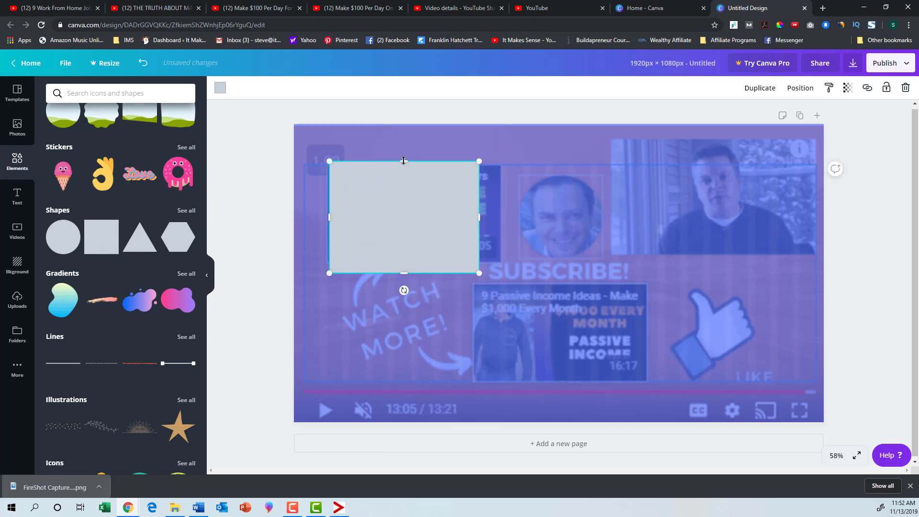
pyautogui.moveTo(403, 162); pyautogui.dragTo(404, 165)
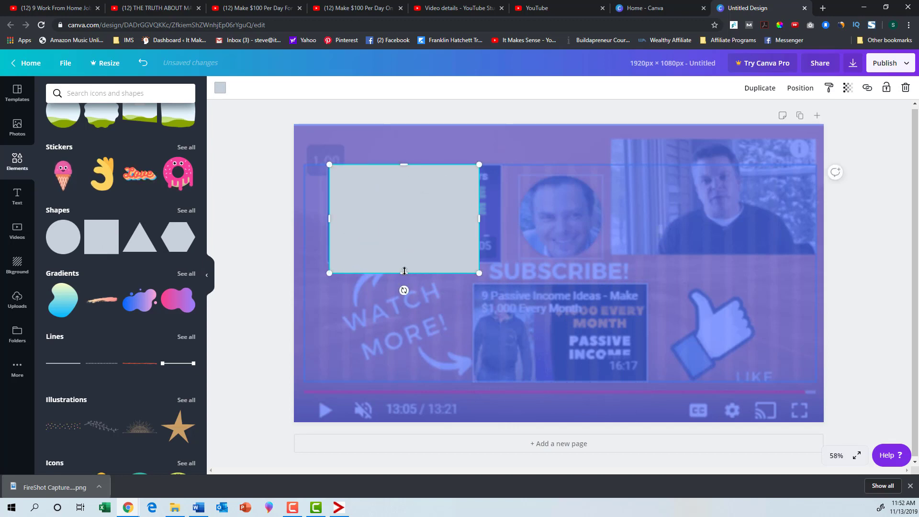
pyautogui.moveTo(404, 272)
pyautogui.mouseDown()
pyautogui.moveTo(404, 252)
pyautogui.moveTo(403, 262)
pyautogui.mouseUp()
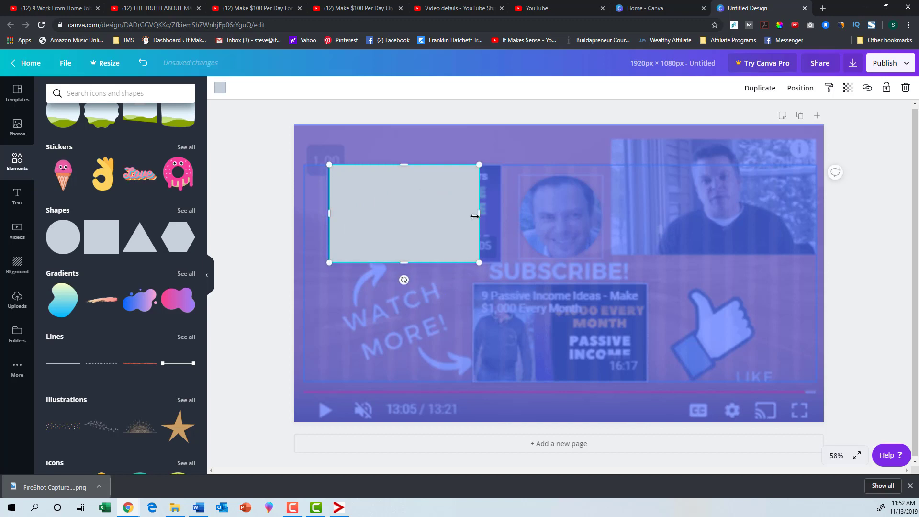
pyautogui.moveTo(482, 213)
pyautogui.mouseDown()
pyautogui.moveTo(500, 211)
pyautogui.moveTo(449, 216)
pyautogui.moveTo(500, 211)
pyautogui.moveTo(465, 213)
pyautogui.mouseUp()
# - Colour the thumbnail placeholder white and place a duplicate of it over the lower-centre video thumbnail
pyautogui.click(220, 90)
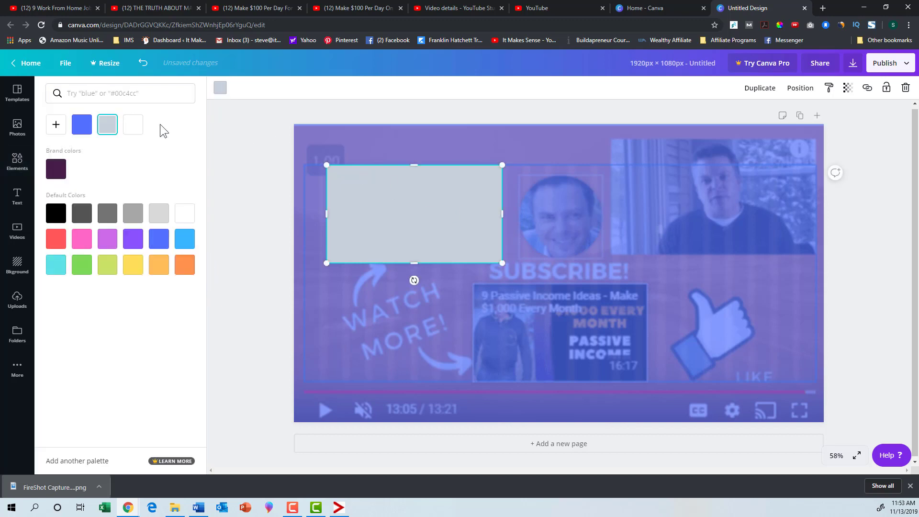
pyautogui.click(133, 125)
pyautogui.click(760, 87)
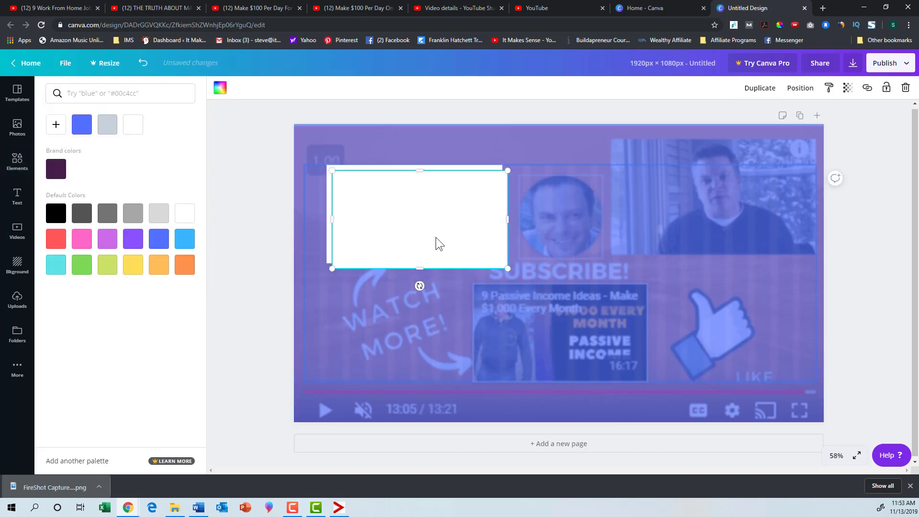
pyautogui.moveTo(464, 256); pyautogui.dragTo(576, 346)
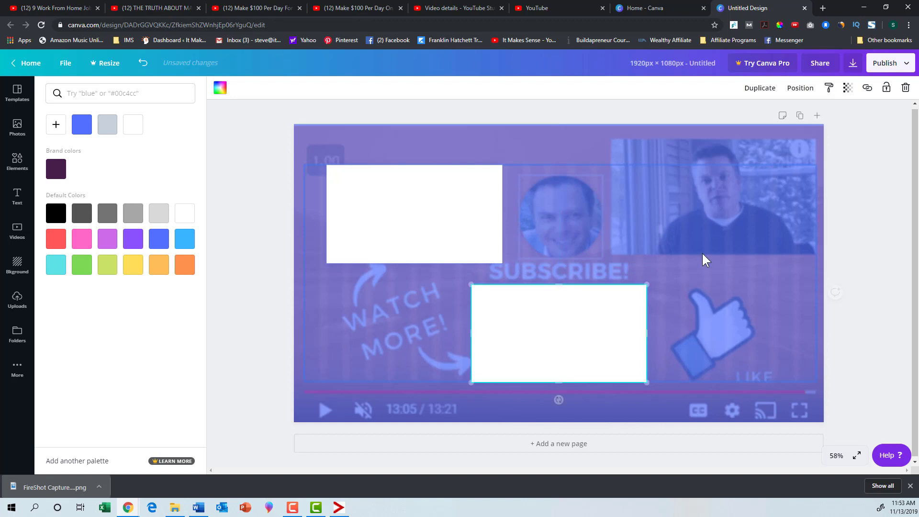
# - Duplicate the white placeholder again and place the copy over the capture's upper-right video, level with the first placeholder
pyautogui.click(759, 88)
pyautogui.moveTo(569, 313); pyautogui.dragTo(707, 185)
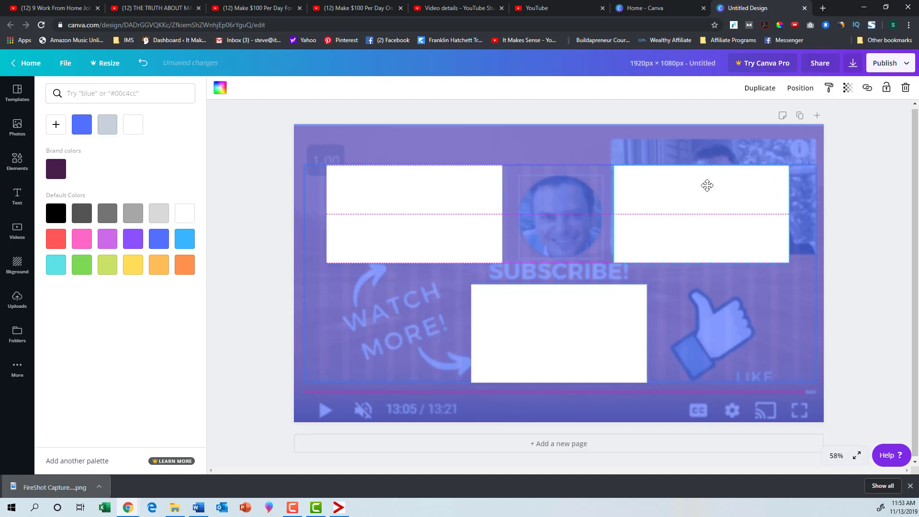
pyautogui.moveTo(707, 185); pyautogui.dragTo(706, 183)
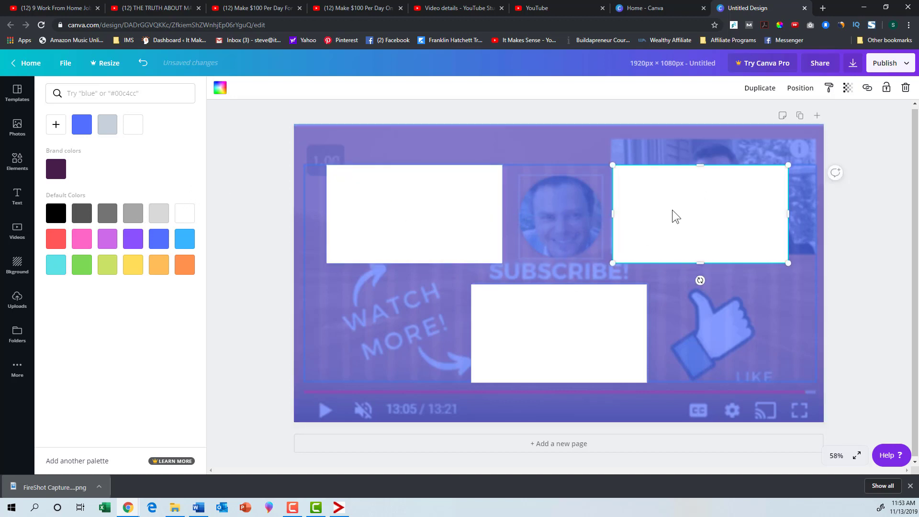
# - Add a circle, fit it over the round profile picture between the upper placeholders, and colour it white
pyautogui.click(17, 158)
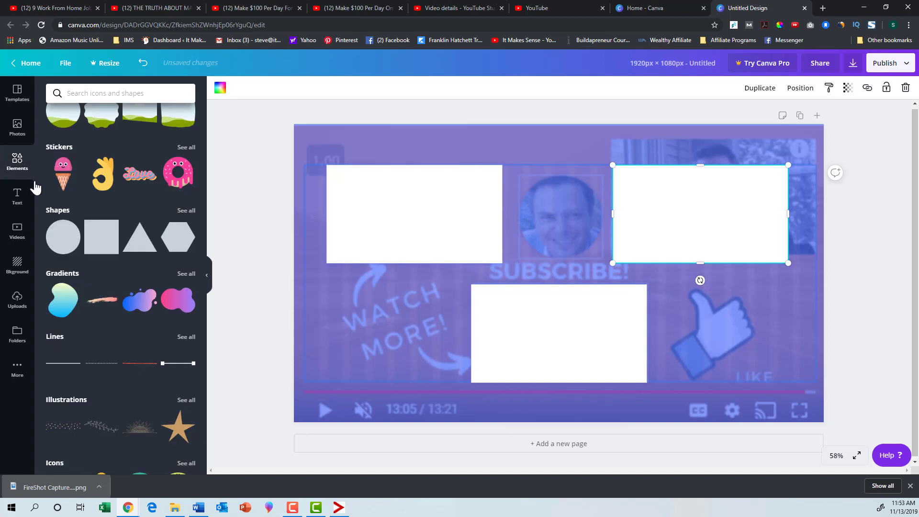
pyautogui.click(63, 236)
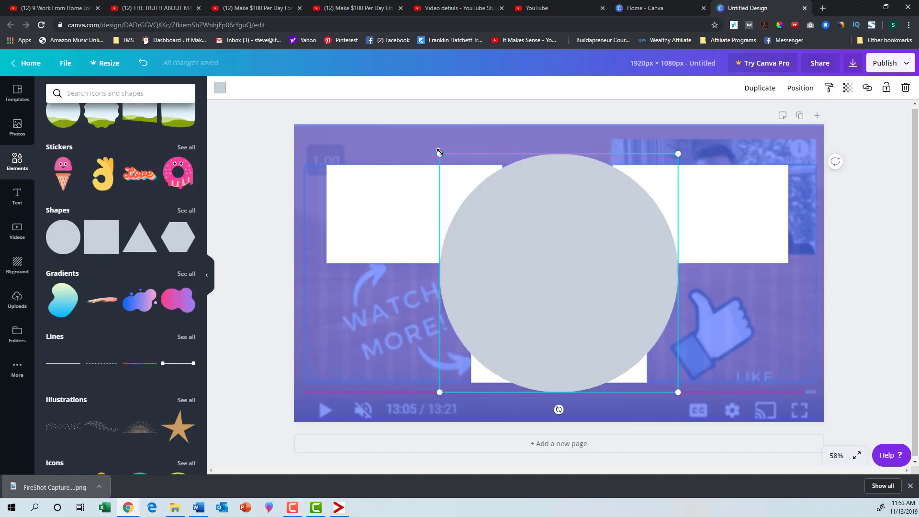
pyautogui.moveTo(437, 153); pyautogui.dragTo(542, 204)
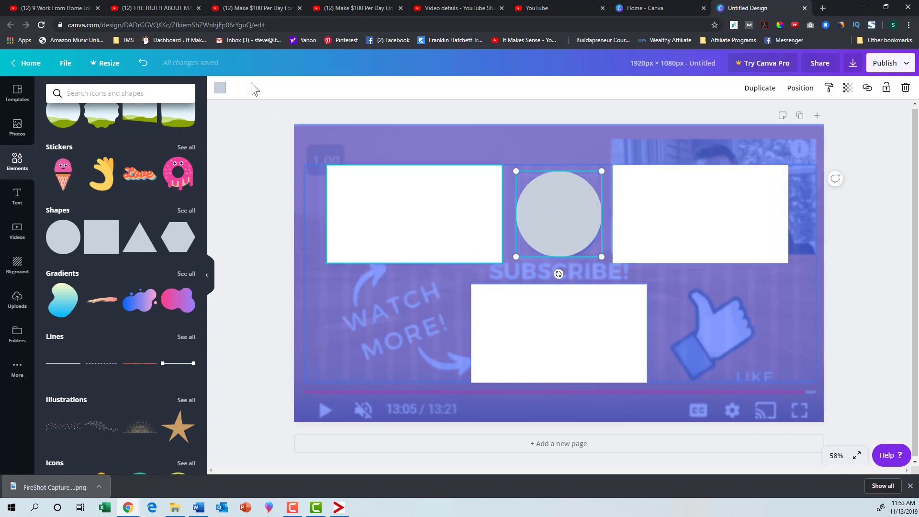
pyautogui.click(220, 88)
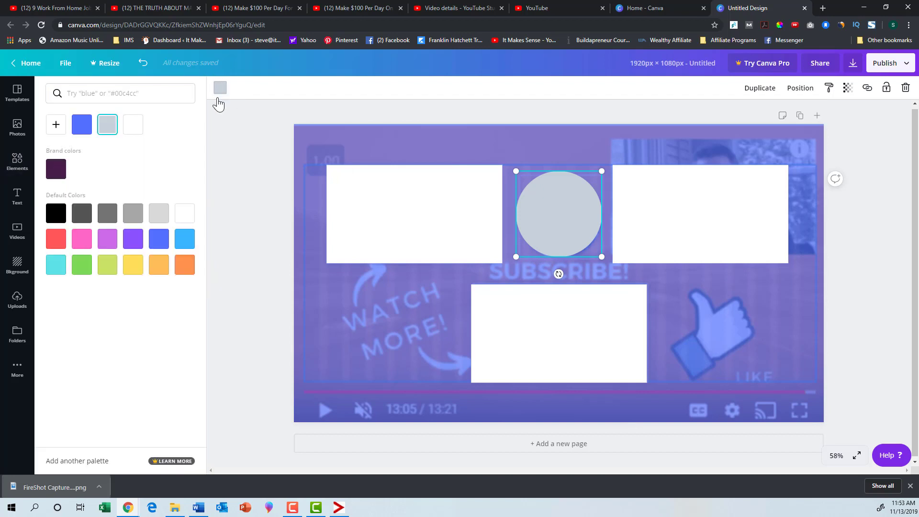
pyautogui.click(132, 127)
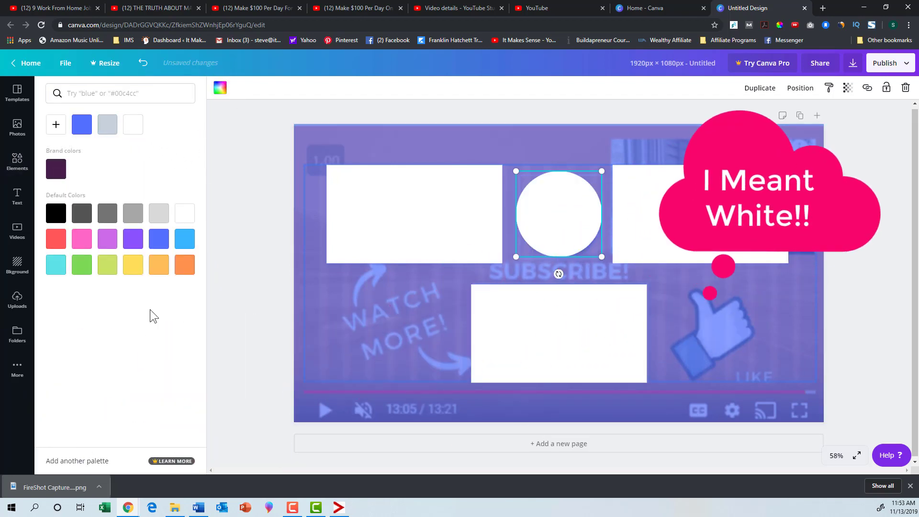
# - Add the "Spirit Night" font combination, move it over the capture's "WATCH MORE!" text, and ungroup it
pyautogui.click(15, 201)
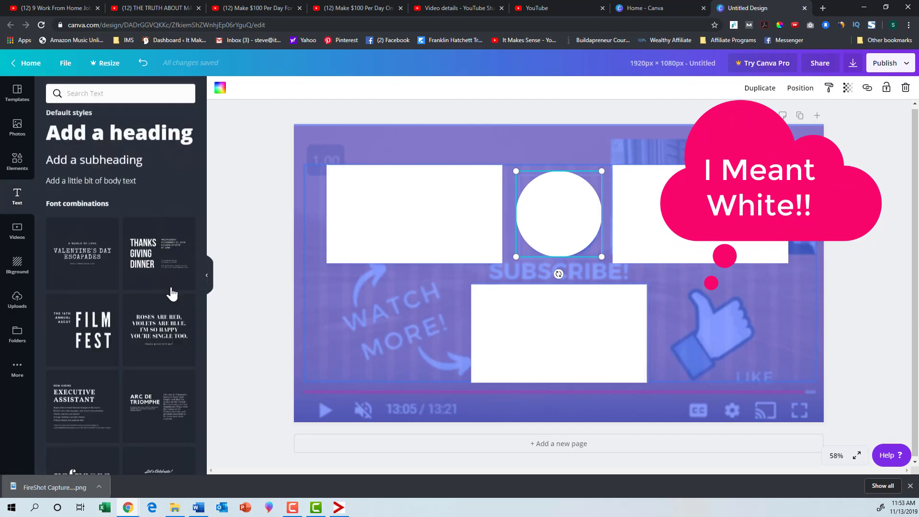
pyautogui.scroll(-5, 142, 283)
pyautogui.scroll(-15, 144, 287)
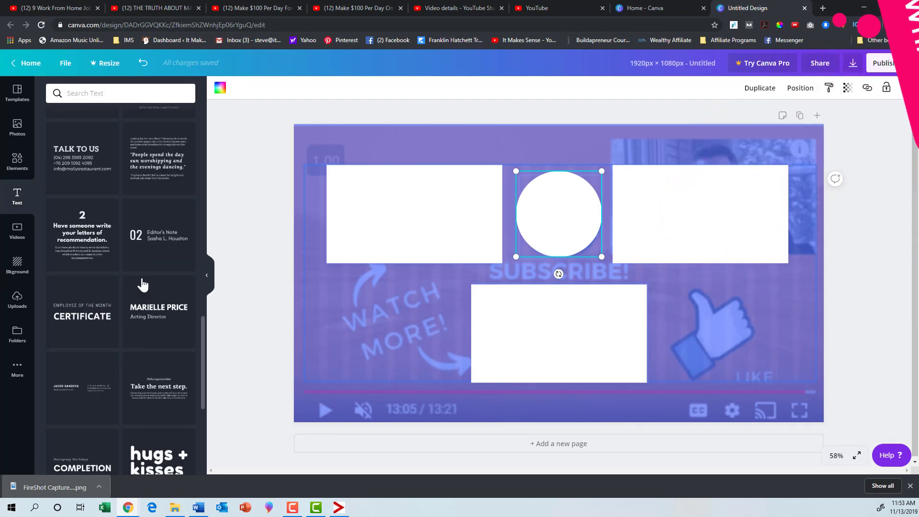
pyautogui.scroll(-15, 153, 304)
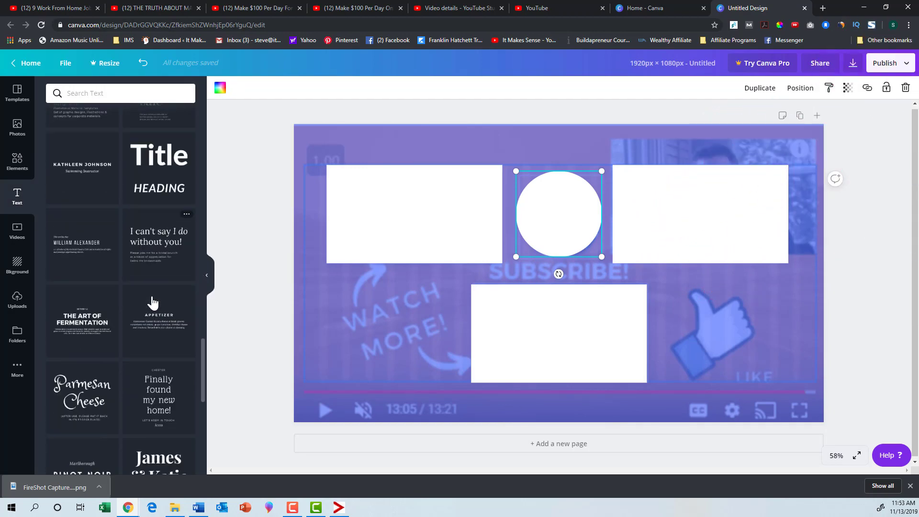
pyautogui.scroll(-10, 153, 303)
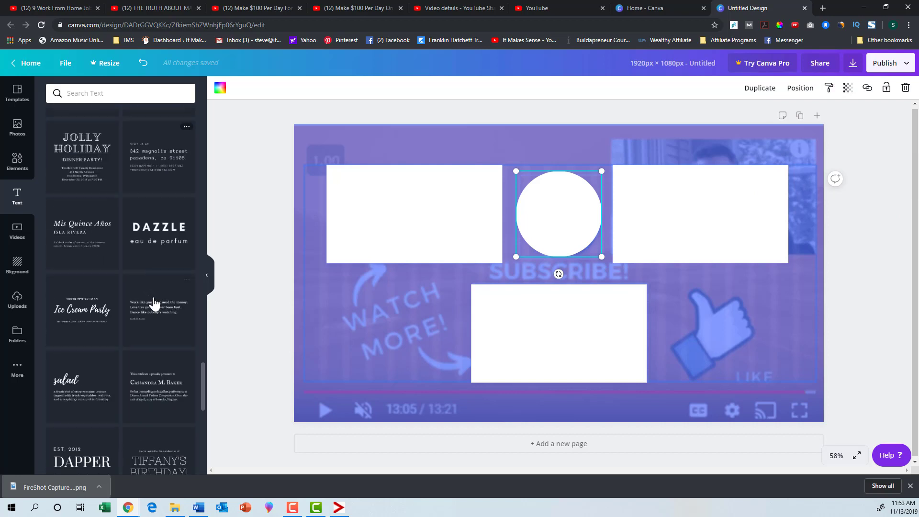
pyautogui.scroll(-5, 153, 304)
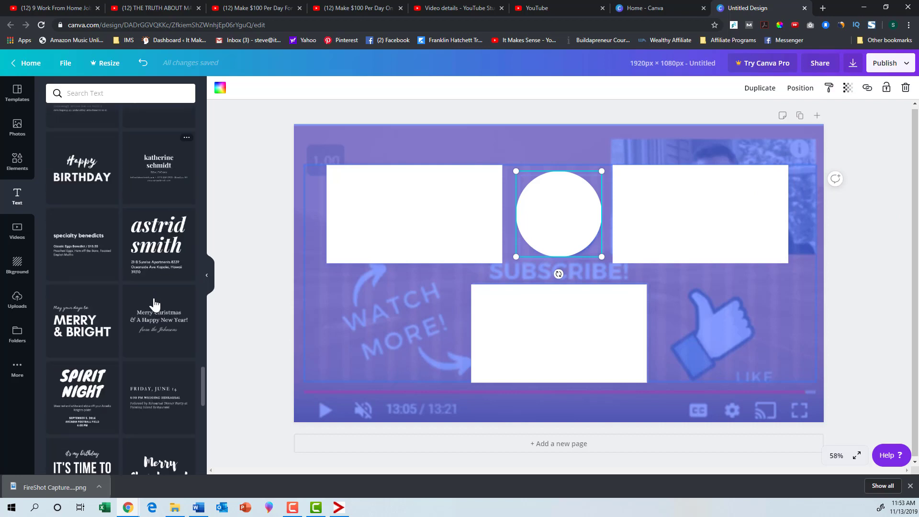
pyautogui.click(83, 278)
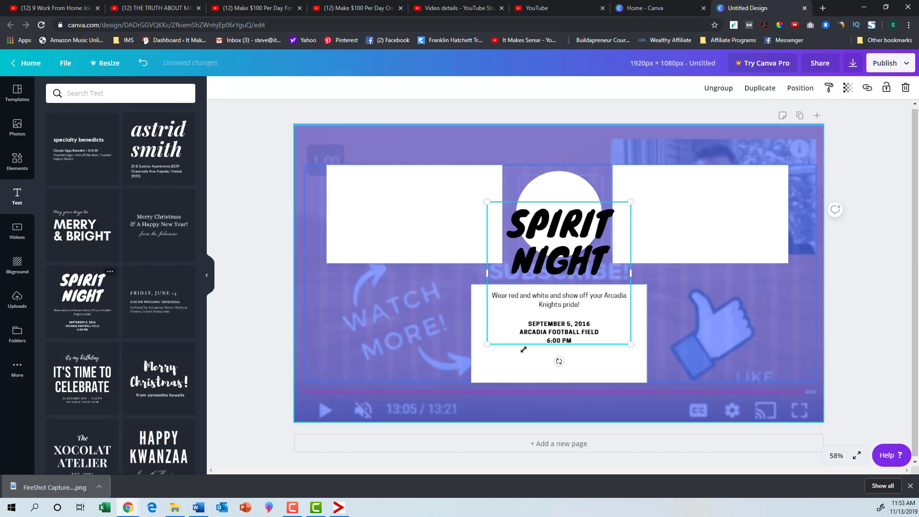
pyautogui.moveTo(565, 274); pyautogui.dragTo(437, 317)
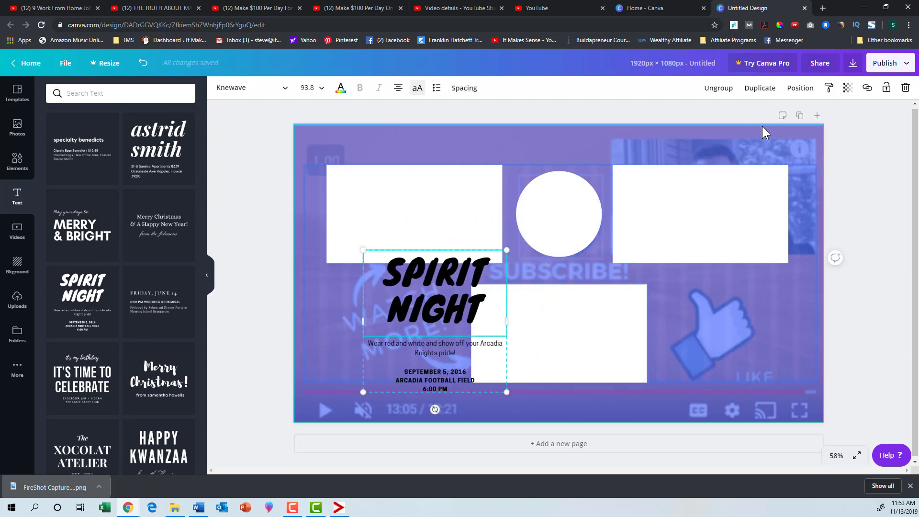
pyautogui.click(711, 89)
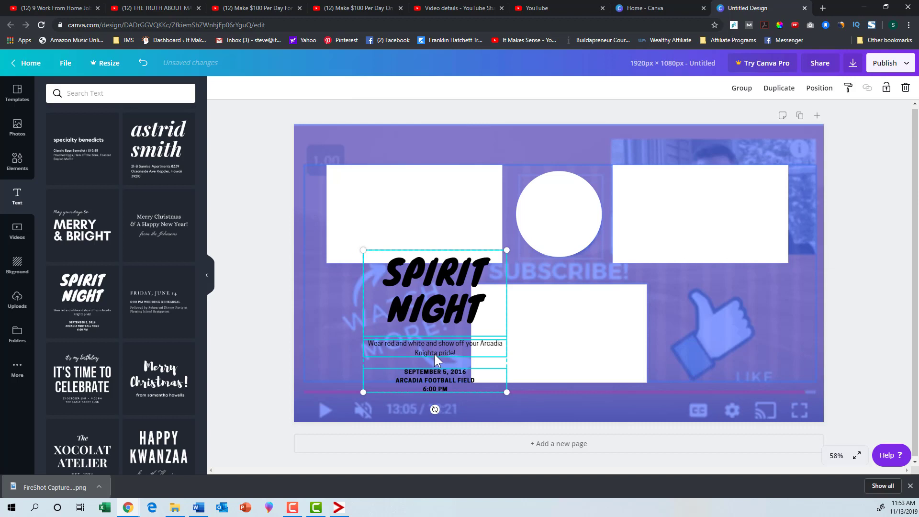
# - Delete the description and date text blocks of the font combination, keeping only the "SPIRIT NIGHT" heading
pyautogui.press('Delete')
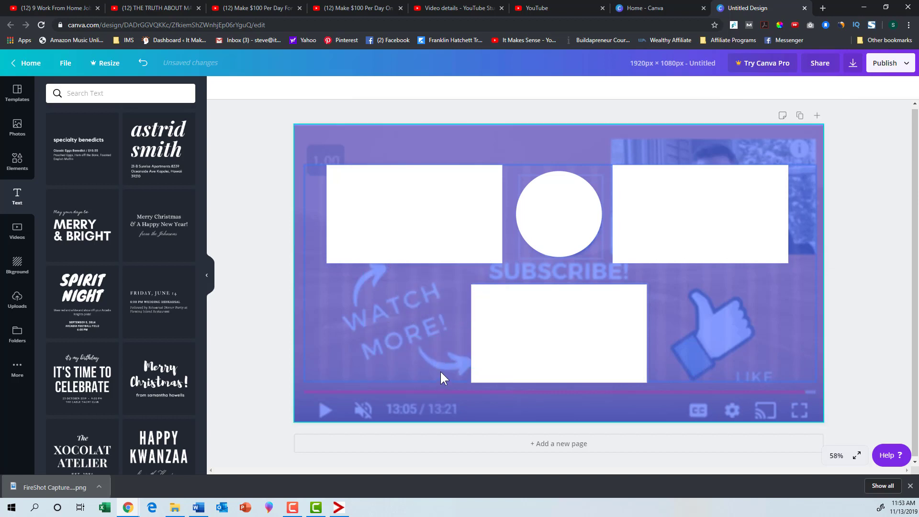
pyautogui.click(130, 64)
pyautogui.click(424, 351)
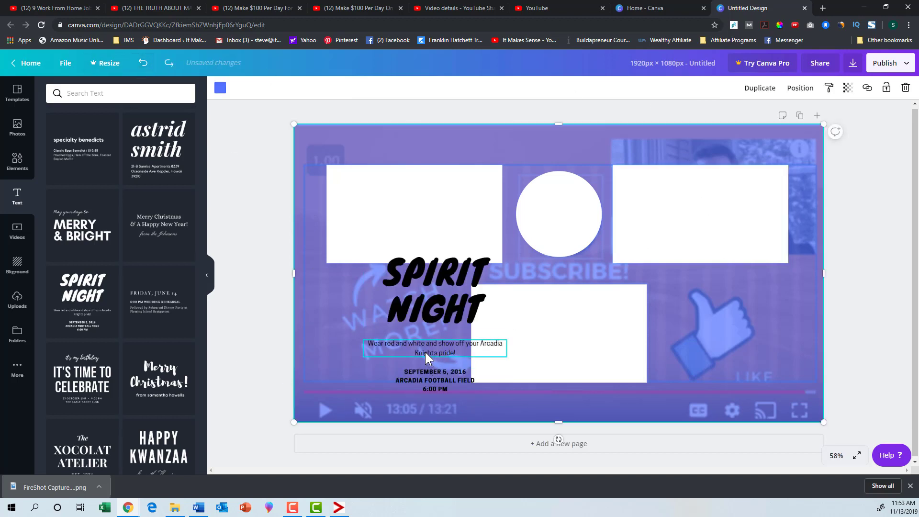
pyautogui.press('Delete')
pyautogui.click(420, 367)
pyautogui.press('Delete')
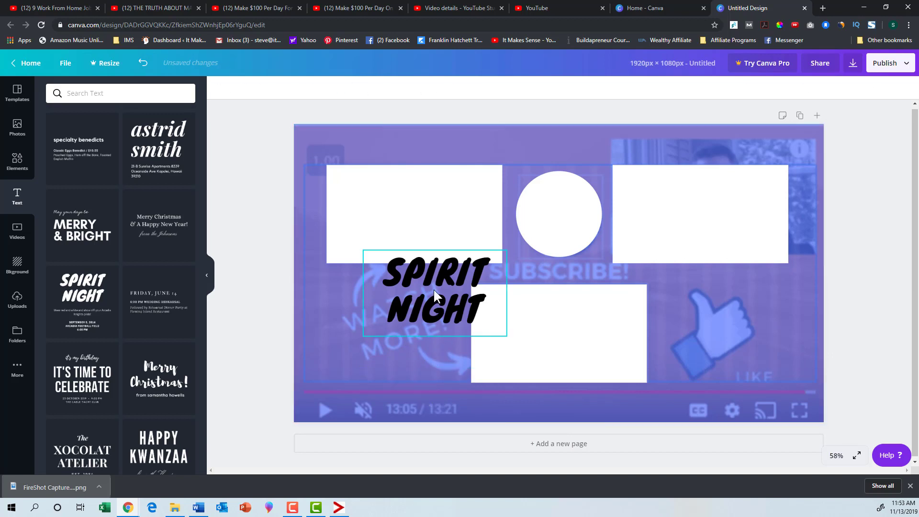
# - Tilt the "SPIRIT NIGHT" heading upward to match the capture's slanted "WATCH MORE!" text, shrink it and place it there
pyautogui.moveTo(433, 288); pyautogui.dragTo(410, 311)
pyautogui.moveTo(414, 376); pyautogui.dragTo(439, 375)
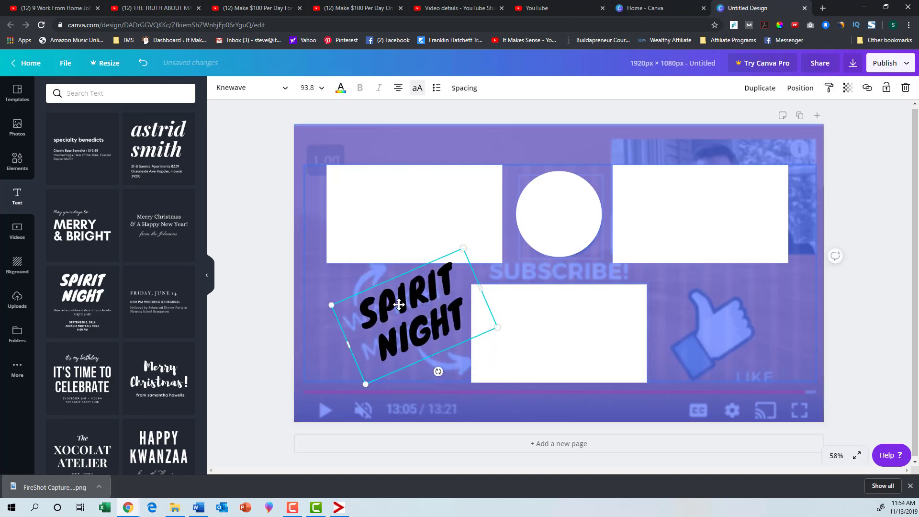
pyautogui.moveTo(400, 304); pyautogui.dragTo(381, 311)
pyautogui.moveTo(312, 313); pyautogui.dragTo(391, 337)
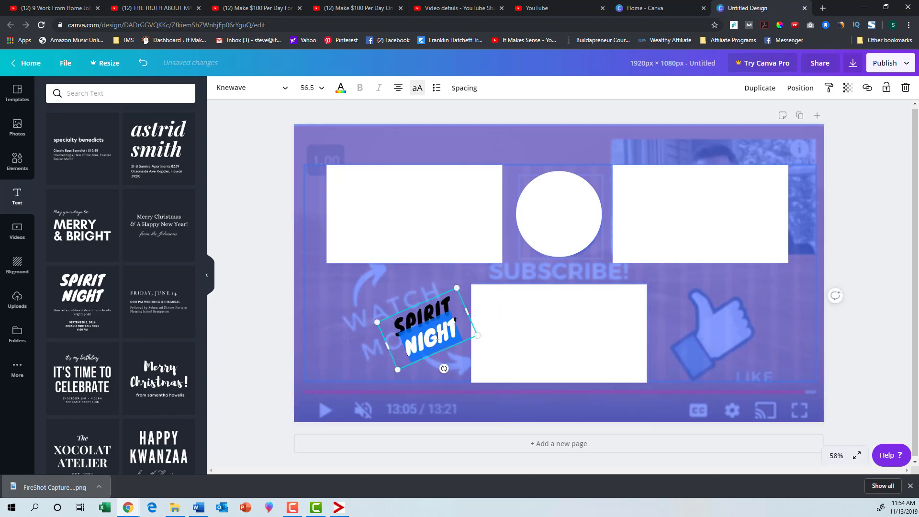
# - Replace the tilted heading's text with "WATCH MORE"
pyautogui.press('BackSpace')
pyautogui.press('BackSpace')
pyautogui.press('BackSpace')
pyautogui.press('BackSpace')
pyautogui.press('BackSpace')
pyautogui.press('BackSpace')
pyautogui.press('BackSpace')
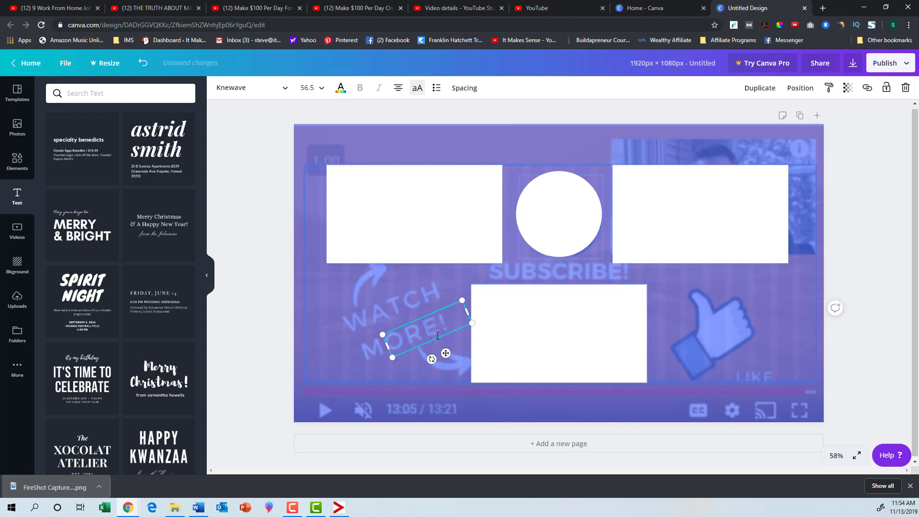
pyautogui.write('WATCH MORE')
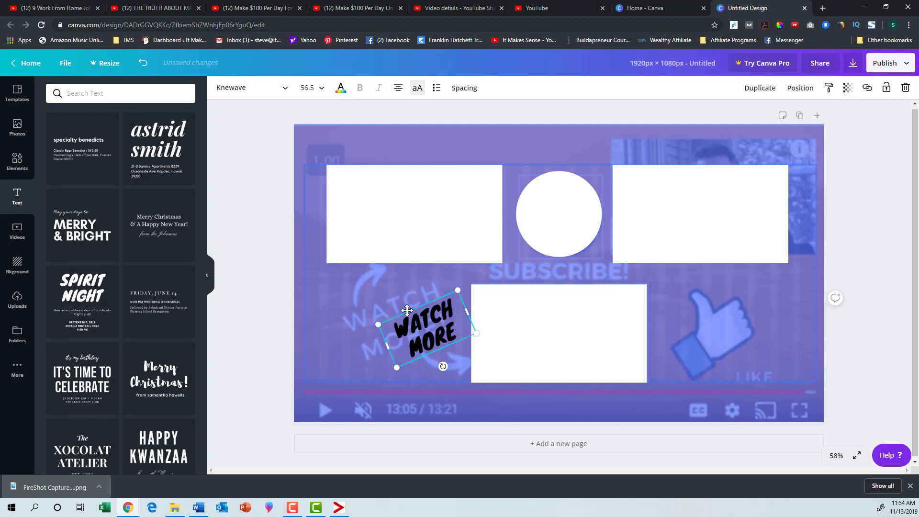
# - Enlarge the "WATCH MORE" text to size 64.3, fit it over the capture's slanted wording, and colour it white
pyautogui.moveTo(427, 343); pyautogui.dragTo(382, 340)
pyautogui.click(341, 88)
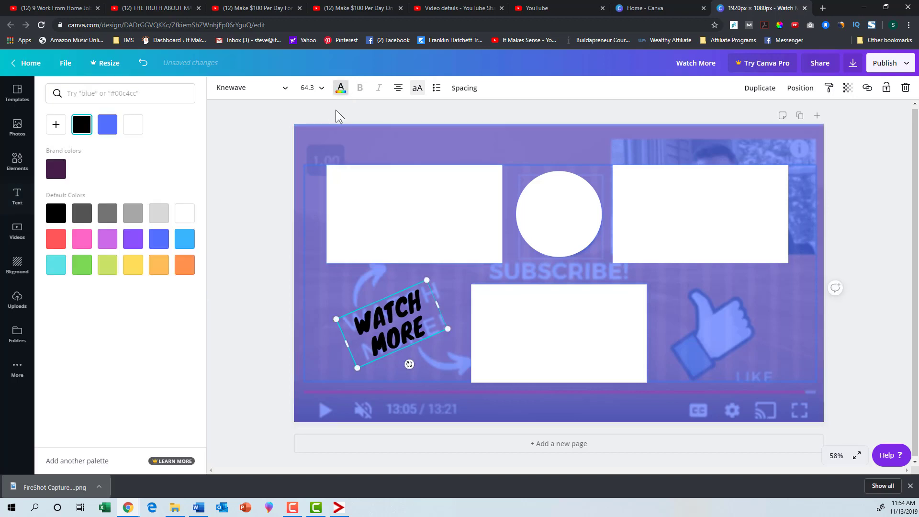
pyautogui.click(132, 128)
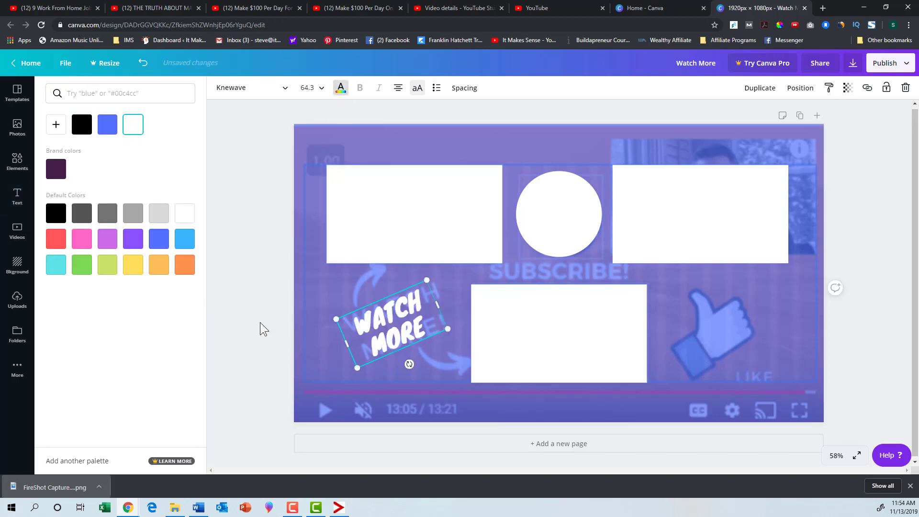
pyautogui.click(363, 340)
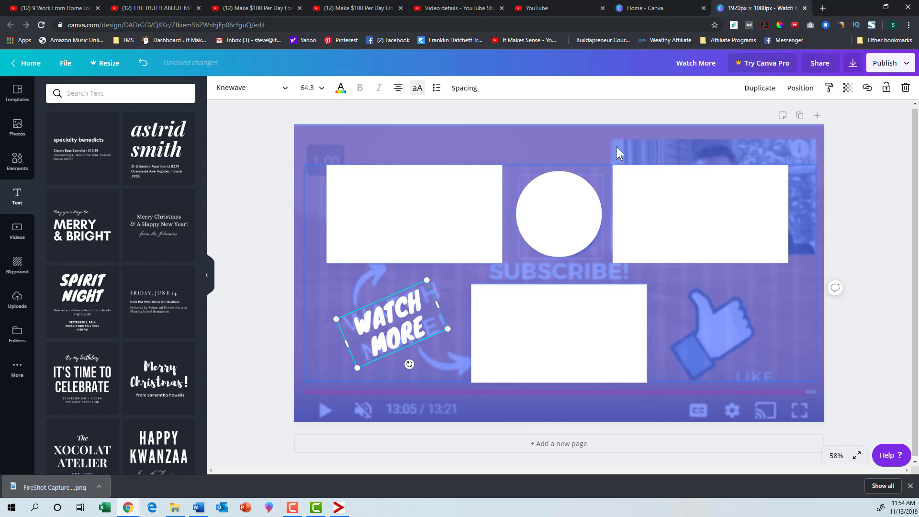
# - Duplicate the "WATCH MORE" text, place the copy over the capture's "LIKE" wording, straighten it and shrink it to size 57.2
pyautogui.click(765, 91)
pyautogui.moveTo(406, 335); pyautogui.dragTo(762, 377)
pyautogui.moveTo(766, 412); pyautogui.dragTo(749, 412)
pyautogui.moveTo(700, 345); pyautogui.dragTo(710, 352)
# - Replace the straightened copy's text with "LIKE" and nudge it slightly upward beside the capture's thumb
pyautogui.doubleClick(759, 378)
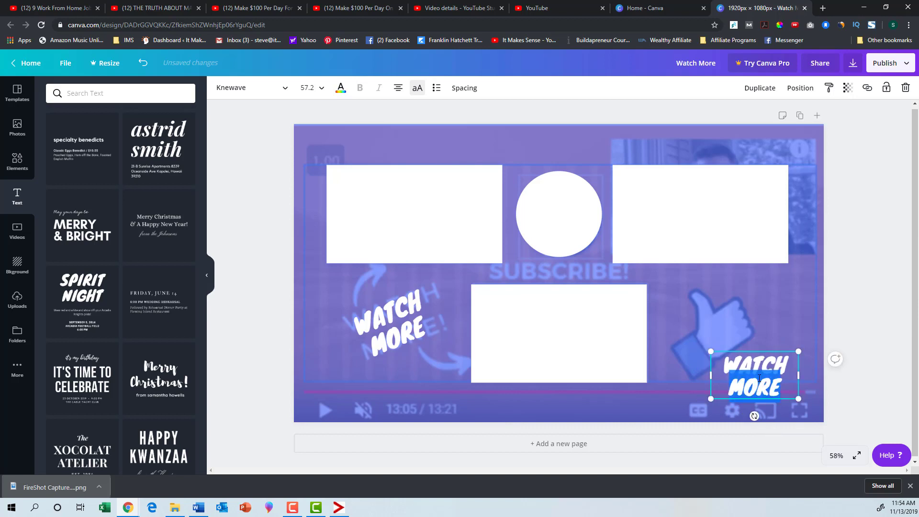
pyautogui.press('BackSpace')
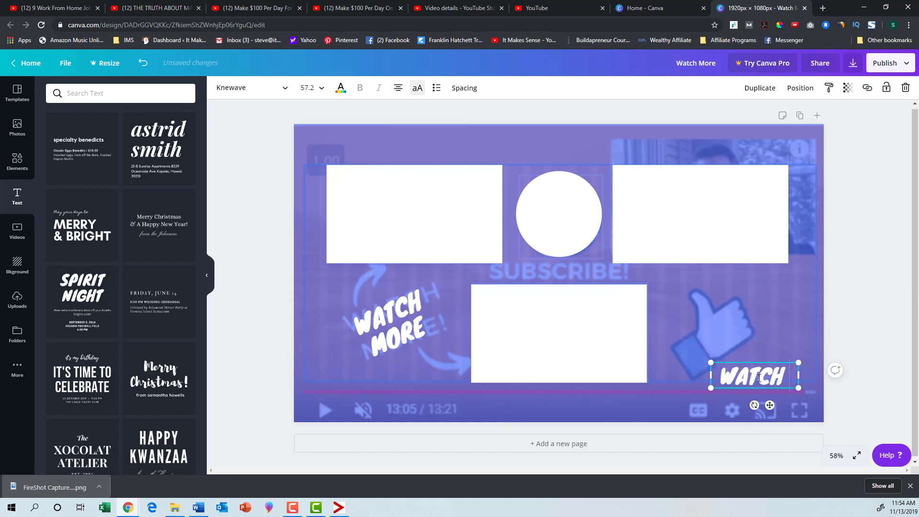
pyautogui.press('BackSpace')
pyautogui.press('BackSpace')
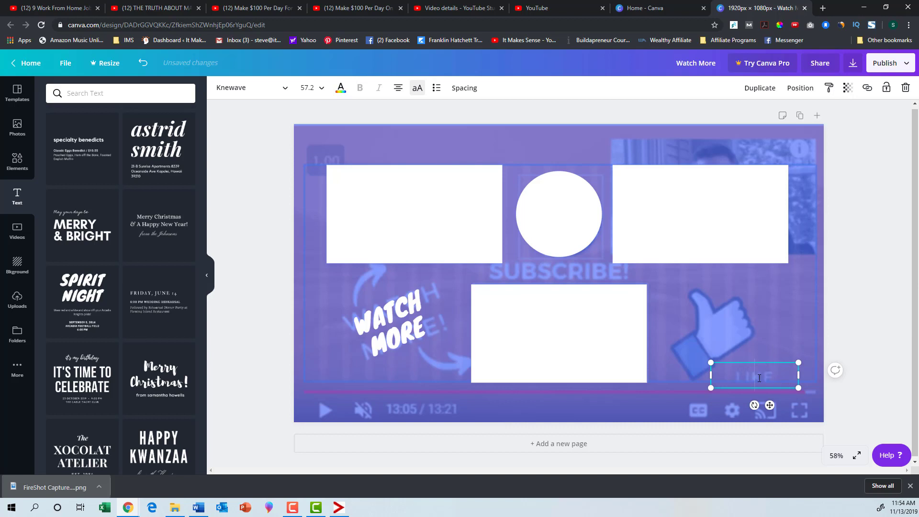
pyautogui.write('LIKE')
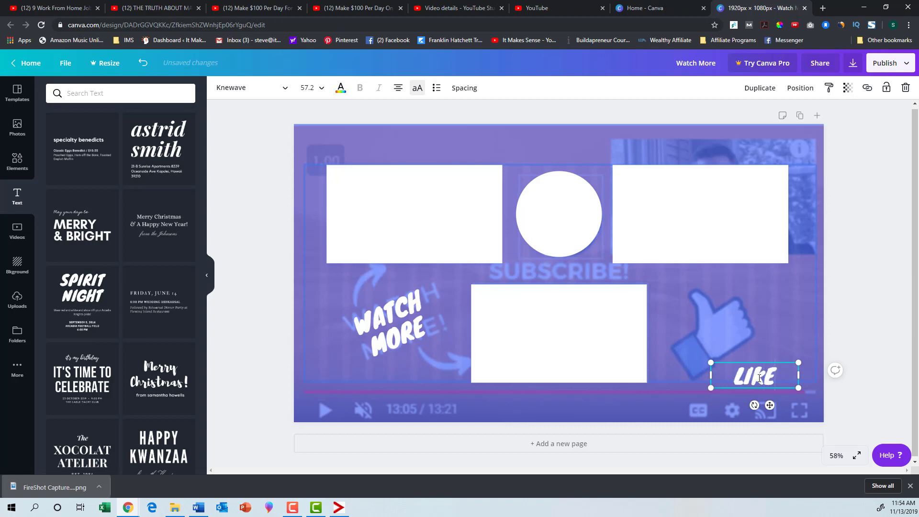
pyautogui.click(859, 401)
pyautogui.moveTo(754, 376); pyautogui.dragTo(756, 369)
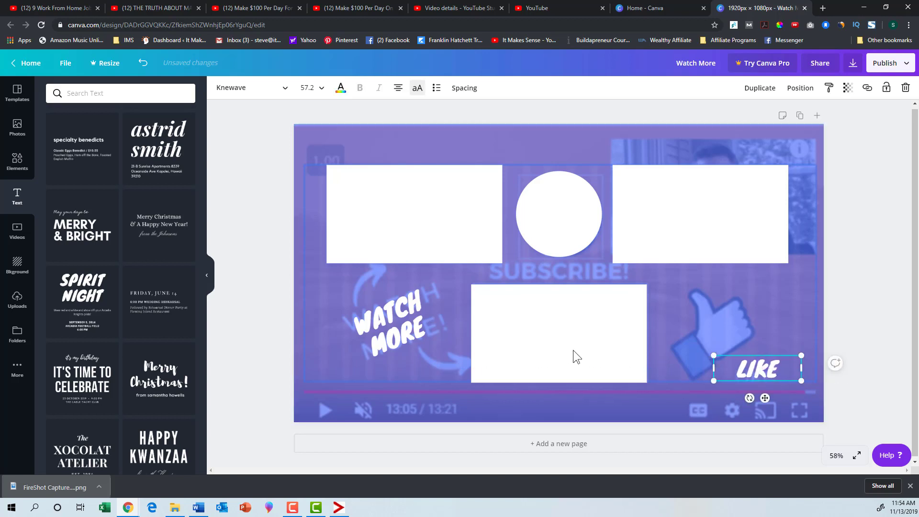
# - Duplicate the tilted "WATCH MORE" text, straighten the copy below the white circle, and widen it to fit on one line
pyautogui.click(360, 316)
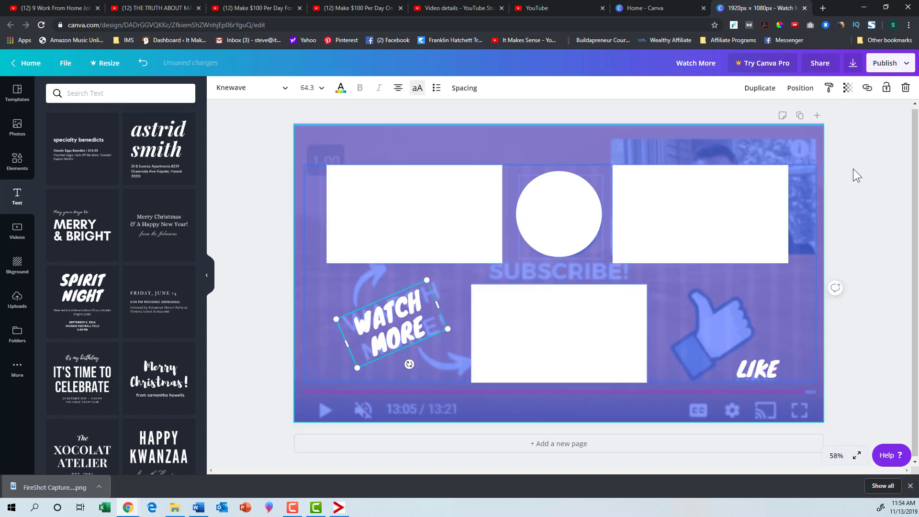
pyautogui.click(760, 87)
pyautogui.moveTo(419, 364); pyautogui.dragTo(553, 314)
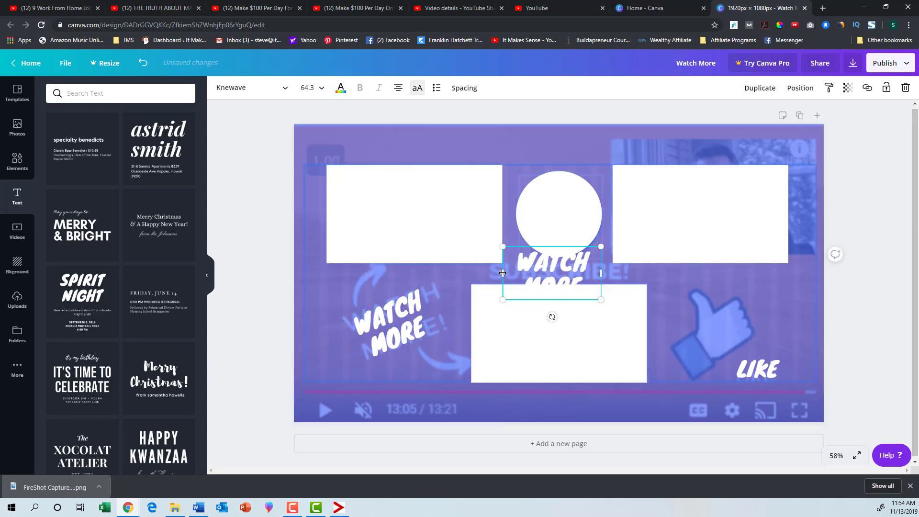
pyautogui.moveTo(503, 273); pyautogui.dragTo(457, 273)
# - Replace the one-line copy's text with "SUBSCRIBE", shrink it to size 52.1 and centre it between the circle and lower placeholder
pyautogui.doubleClick(555, 271)
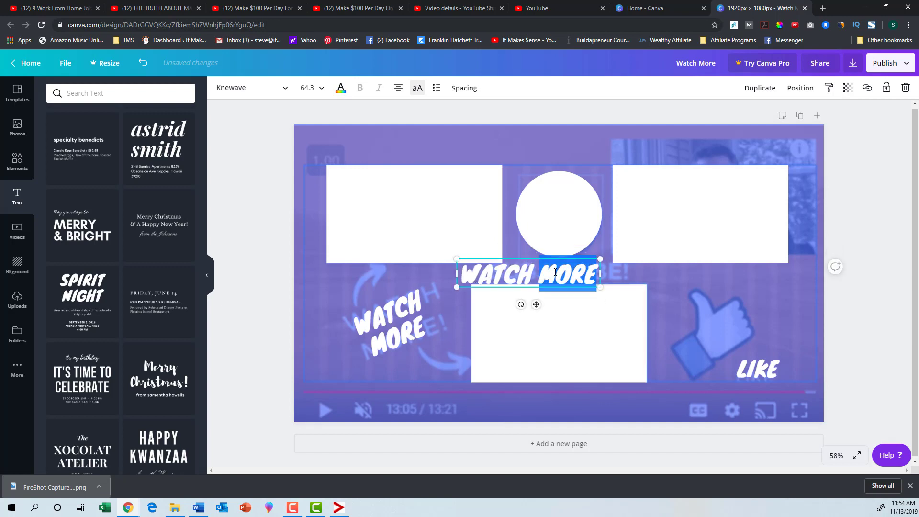
pyautogui.click(505, 270)
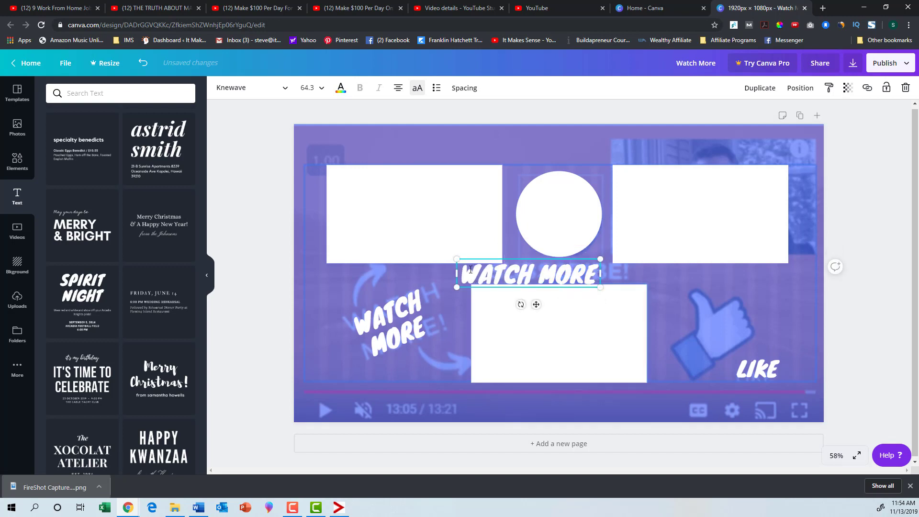
pyautogui.moveTo(470, 269); pyautogui.dragTo(596, 286)
pyautogui.write('SUBSCRIBE')
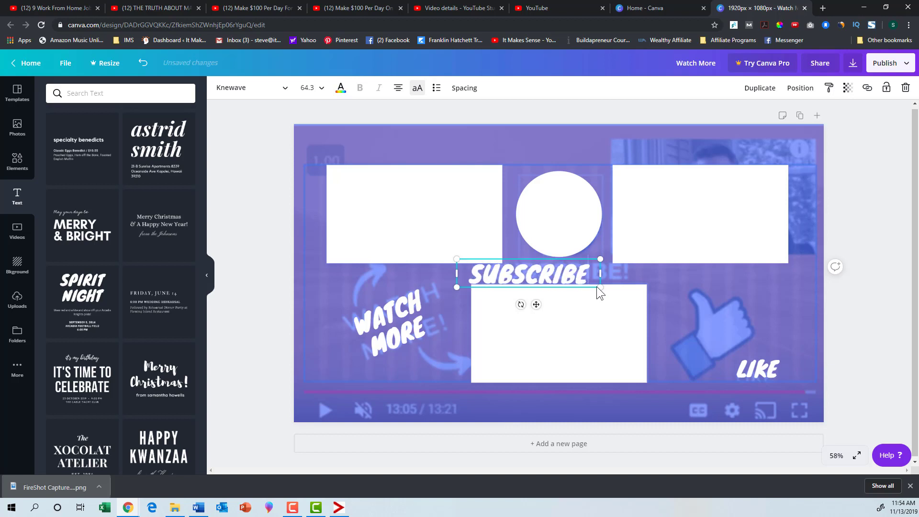
pyautogui.moveTo(455, 287); pyautogui.dragTo(484, 282)
pyautogui.moveTo(548, 298); pyautogui.dragTo(565, 296)
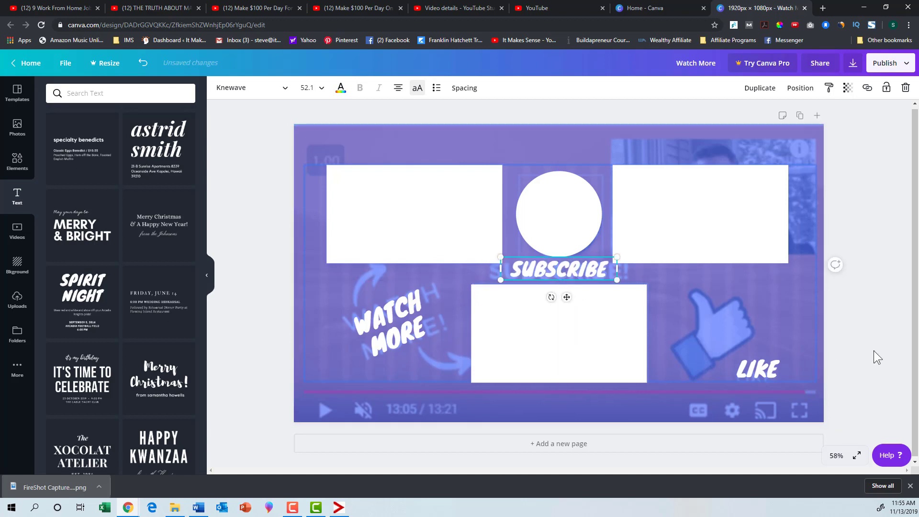
pyautogui.click(873, 351)
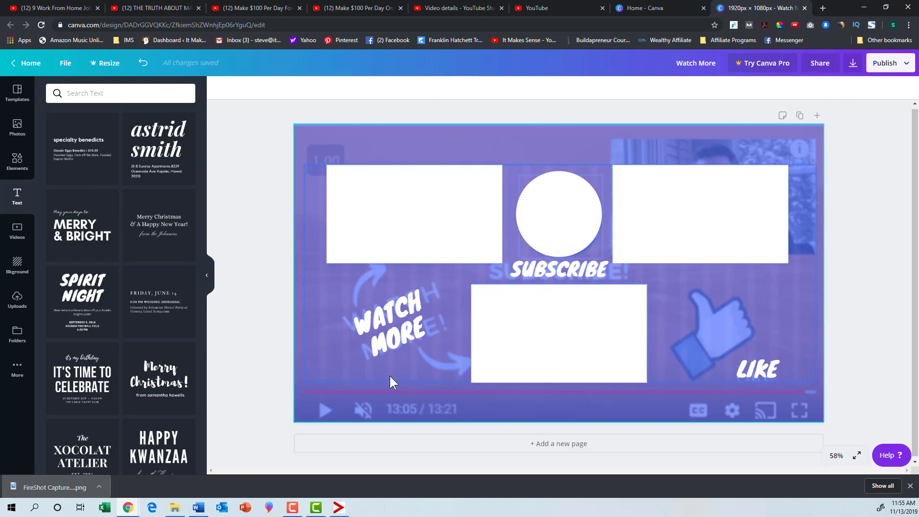
# - Search the elements for "arrow" and add the thick white curved arrow that points downward
pyautogui.click(17, 161)
pyautogui.click(99, 94)
pyautogui.write('ar')
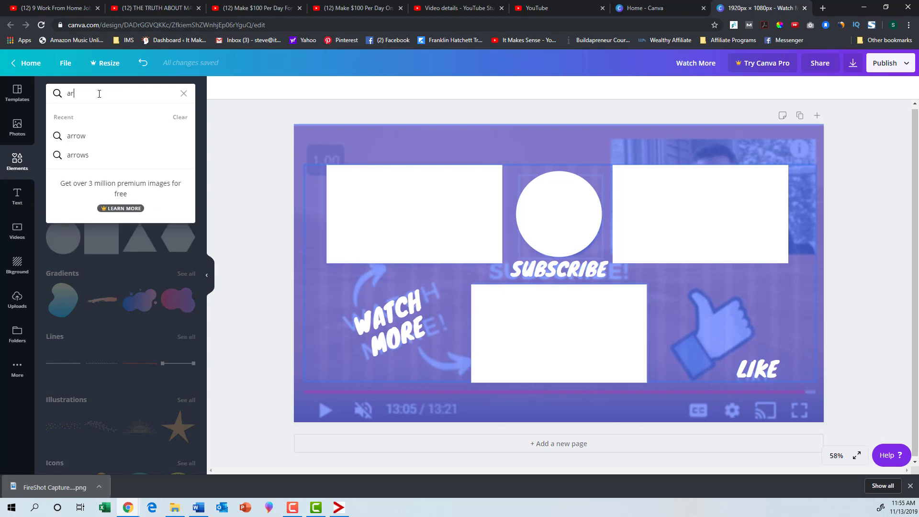
pyautogui.write('row')
pyautogui.press('Return')
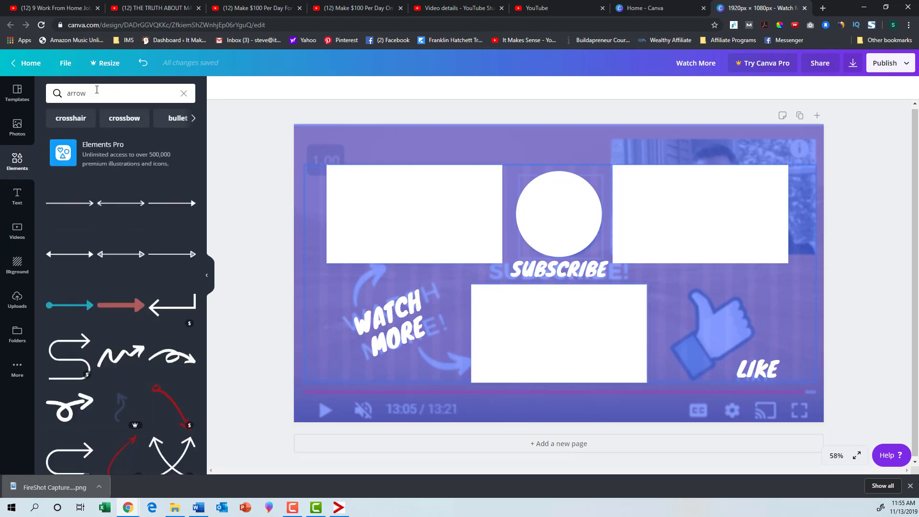
pyautogui.scroll(-2, 132, 418)
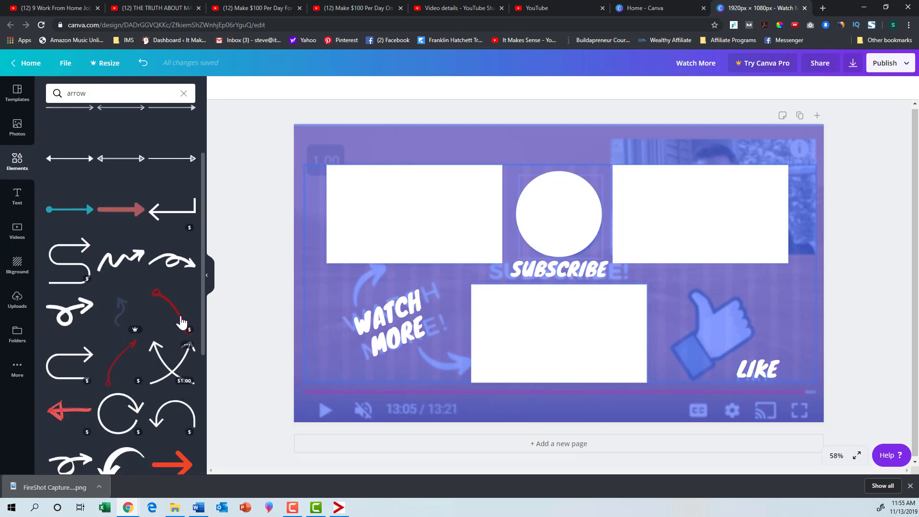
pyautogui.scroll(-1, 198, 321)
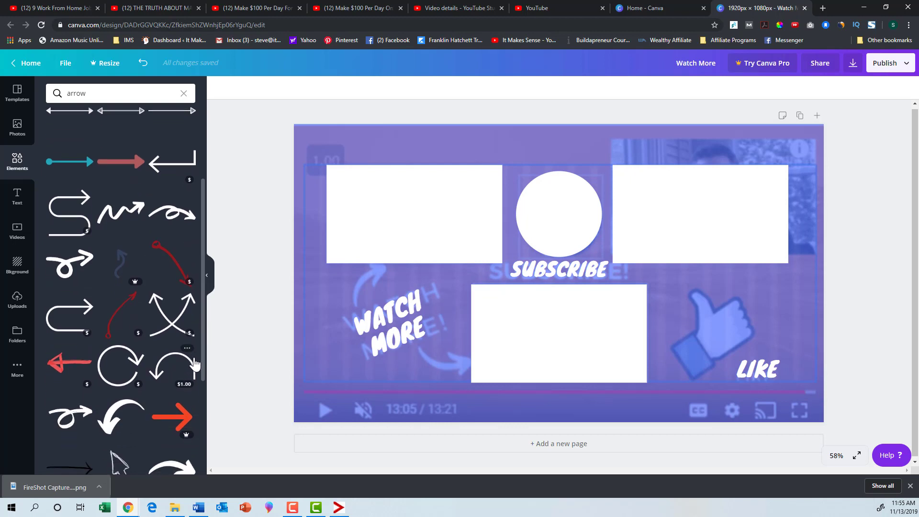
pyautogui.scroll(2, 192, 366)
pyautogui.scroll(-1, 148, 416)
pyautogui.scroll(-3, 147, 423)
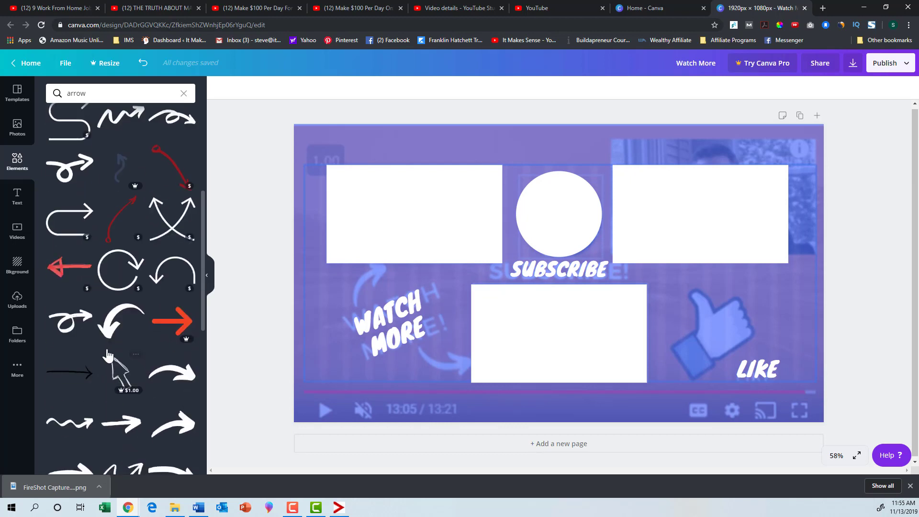
pyautogui.click(116, 329)
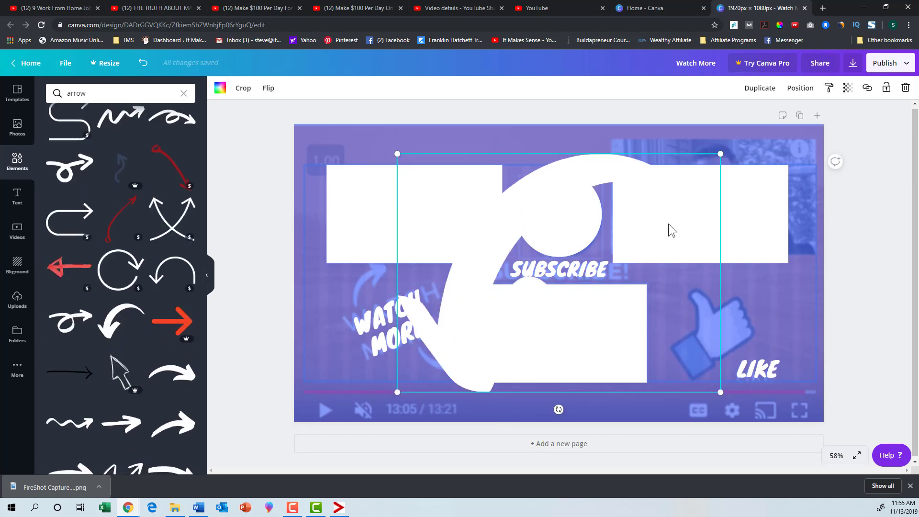
# - Shrink and rotate the curved arrow, placing it below "WATCH MORE" so it points at the lower-centre placeholder
pyautogui.moveTo(721, 154); pyautogui.dragTo(468, 340)
pyautogui.moveTo(432, 409); pyautogui.dragTo(462, 340)
pyautogui.moveTo(428, 378); pyautogui.dragTo(433, 368)
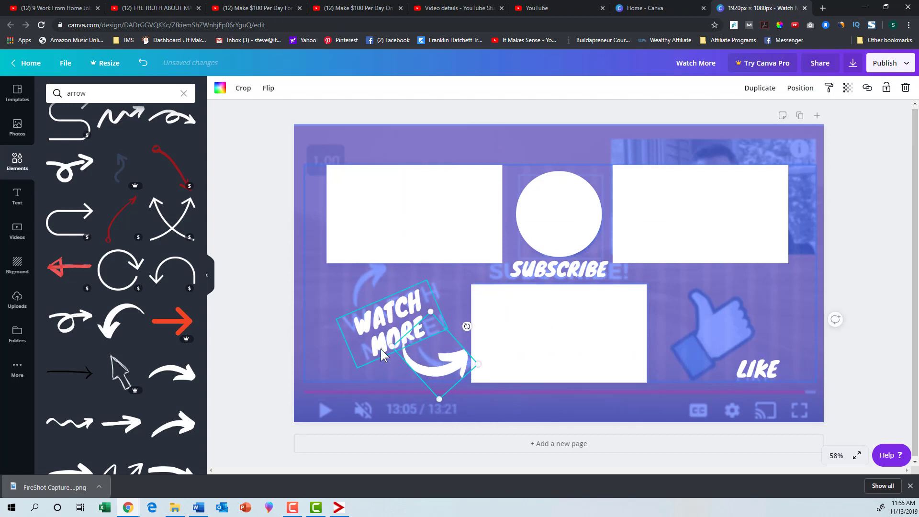
pyautogui.moveTo(390, 346); pyautogui.dragTo(436, 351)
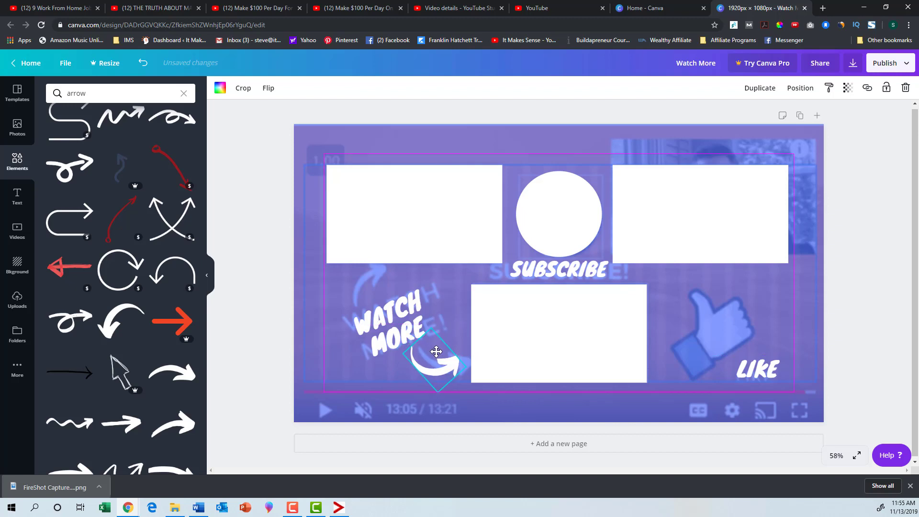
# - Duplicate the arrow, flip the copy vertically, and rotate and place it above "WATCH MORE" pointing at the upper-left placeholder
pyautogui.click(761, 88)
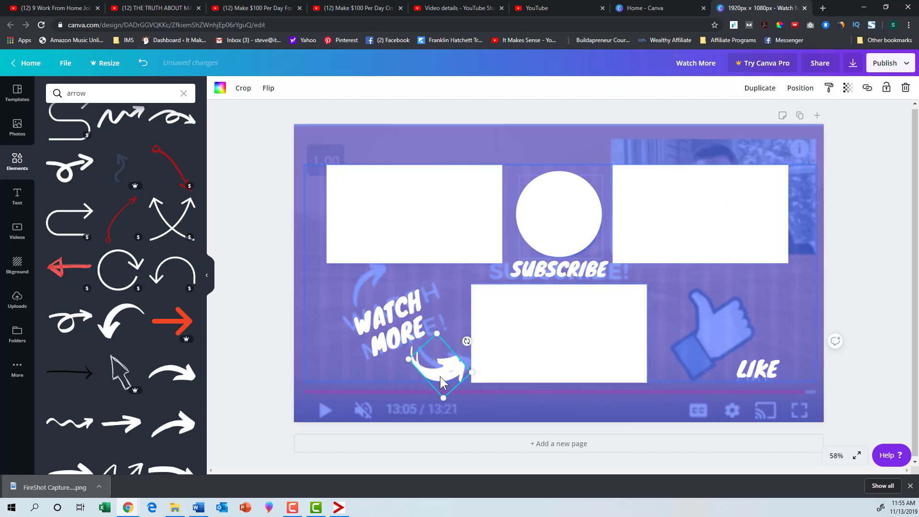
pyautogui.moveTo(439, 375); pyautogui.dragTo(341, 297)
pyautogui.click(268, 88)
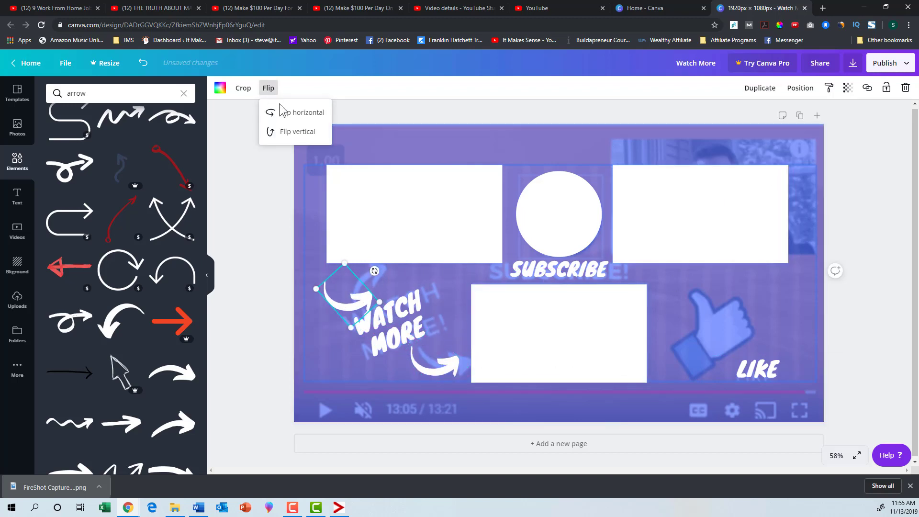
pyautogui.click(290, 137)
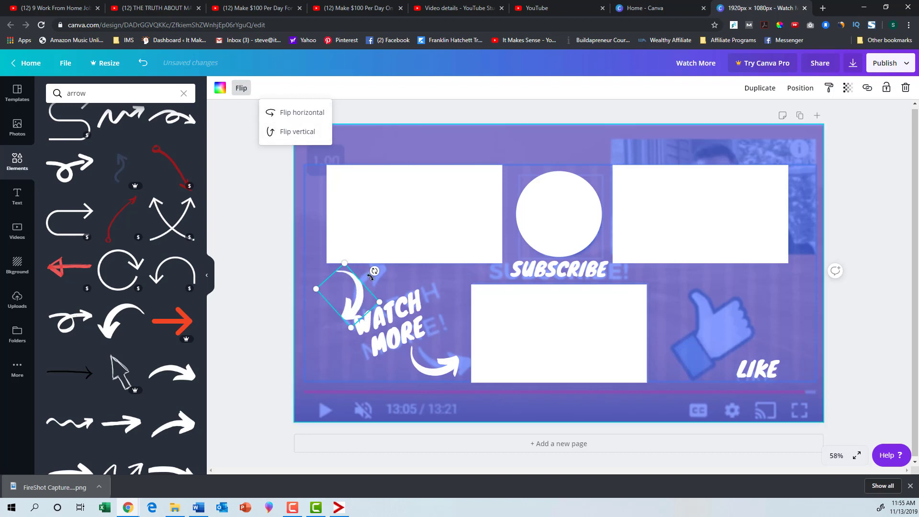
pyautogui.moveTo(374, 271); pyautogui.dragTo(273, 319)
pyautogui.moveTo(347, 300); pyautogui.dragTo(336, 290)
pyautogui.click(273, 314)
pyautogui.click(276, 317)
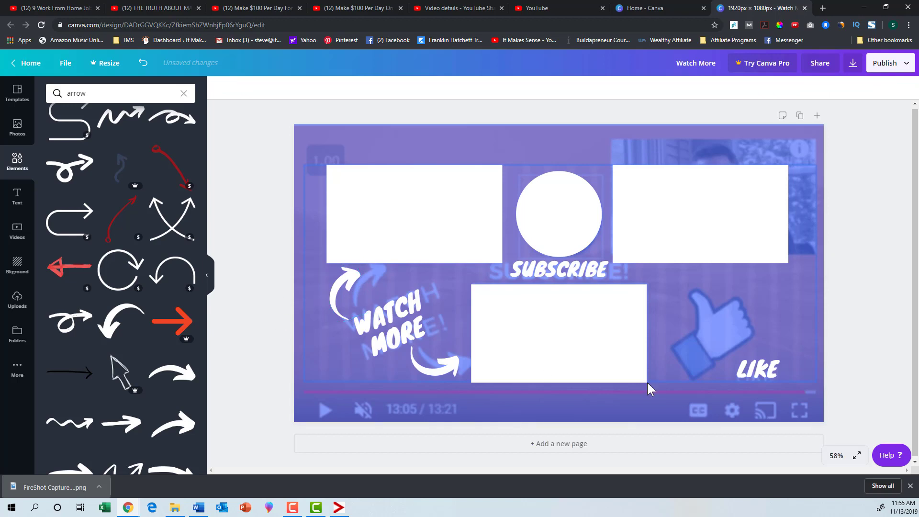
# - Search the elements for "thumb", add the white thumbs-up with the blue cuff, and shrink it near the capture's thumb
pyautogui.click(113, 99)
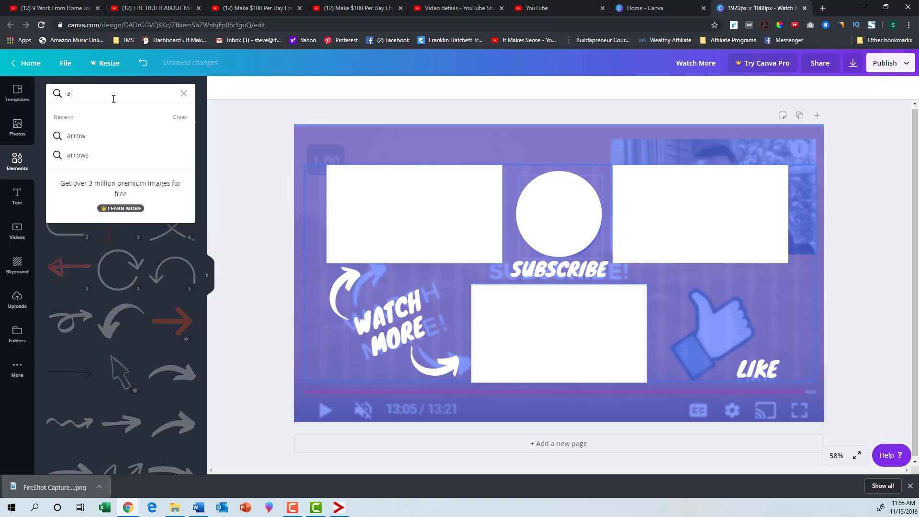
pyautogui.press('BackSpace')
pyautogui.write('thumb')
pyautogui.press('Return')
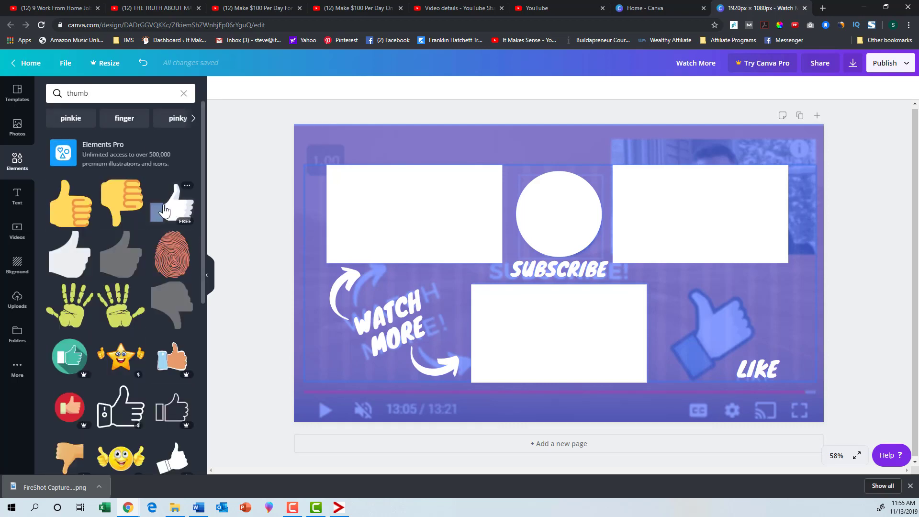
pyautogui.moveTo(164, 209); pyautogui.dragTo(587, 270)
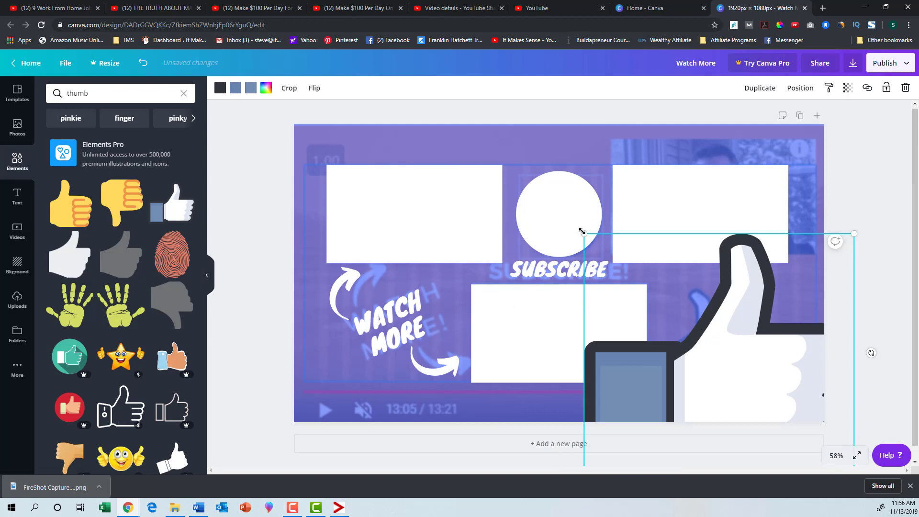
pyautogui.moveTo(581, 231); pyautogui.dragTo(722, 353)
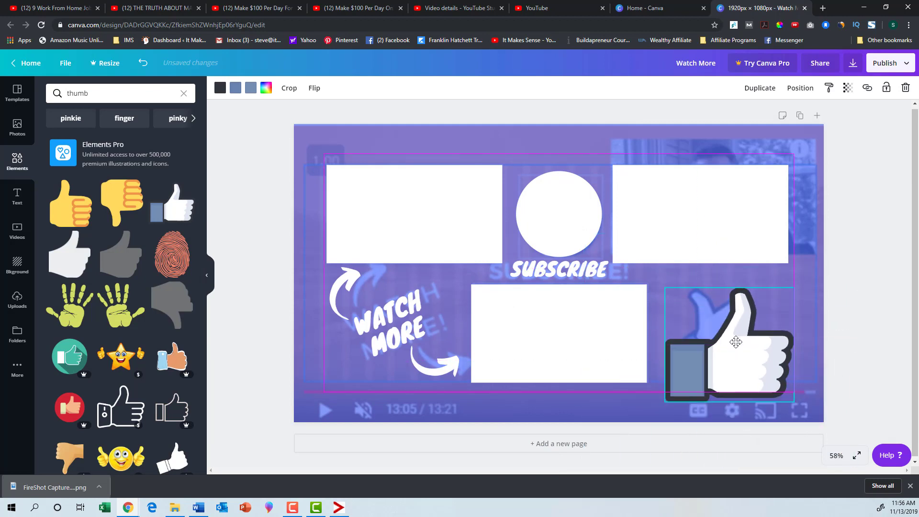
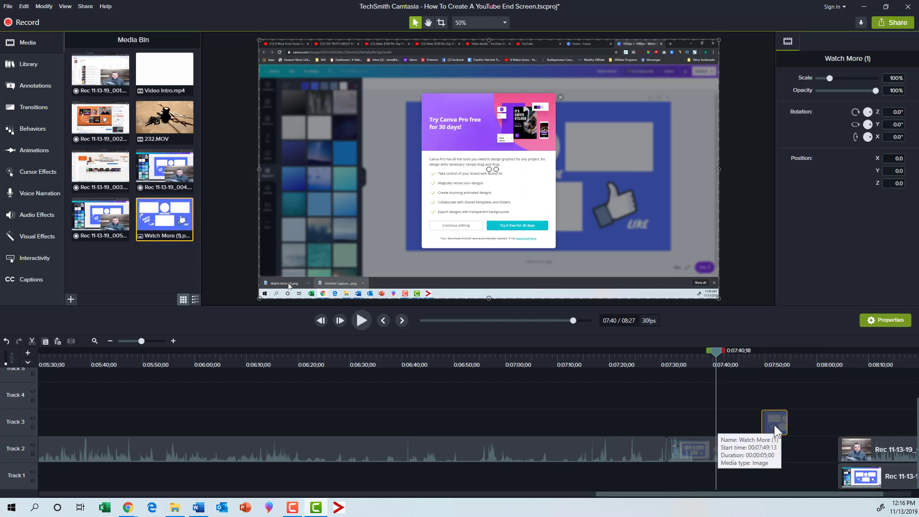
# - Set the duration of the Watch More (1) image clip on Track 3 to 20 seconds
pyautogui.rightClick(774, 423)
pyautogui.click(711, 395)
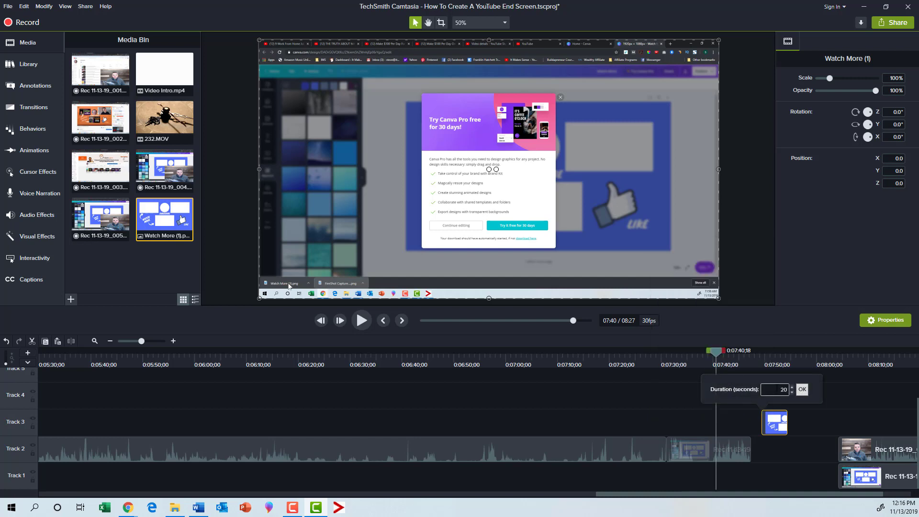
pyautogui.write('20')
pyautogui.press('Return')
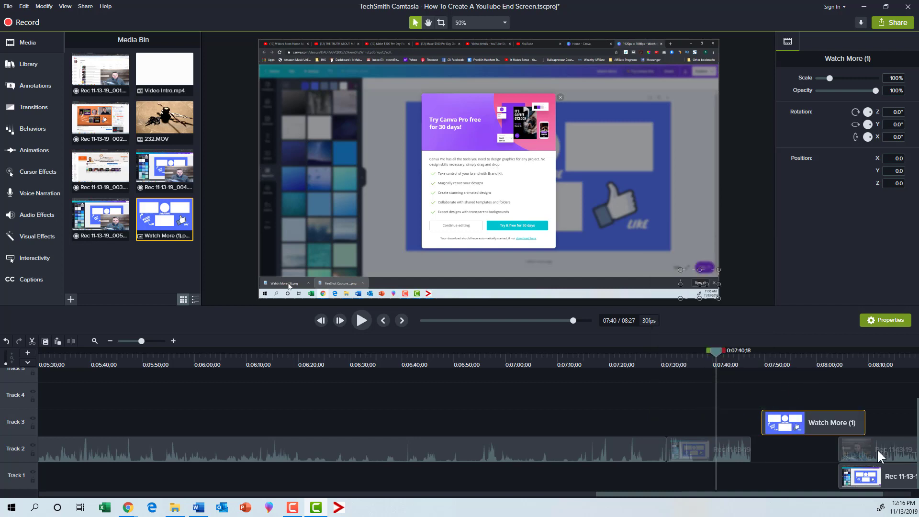
# - Move the Rec 11-13-19_005 camera clip earlier on Track 2, and delete its companion screen recording from Track 1
pyautogui.moveTo(876, 449); pyautogui.dragTo(805, 446)
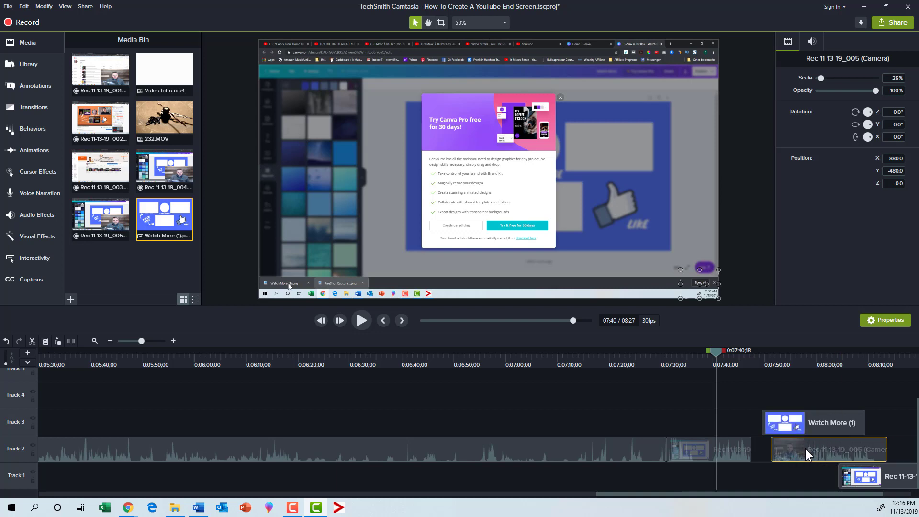
pyautogui.moveTo(860, 480); pyautogui.dragTo(800, 469)
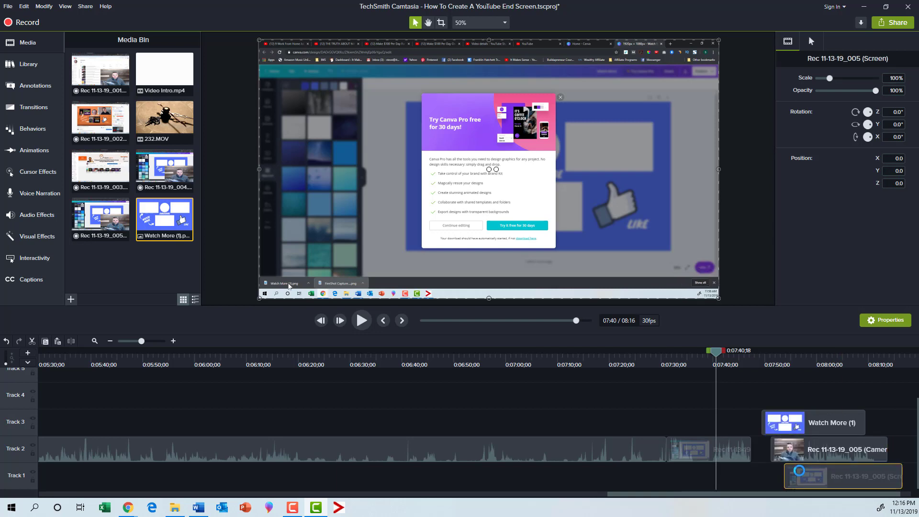
pyautogui.press('Delete')
# - Rearrange the clips so the Watch More (1) image sits on Track 2 and the camera clip on Track 1, with their starts aligned
pyautogui.click(797, 450)
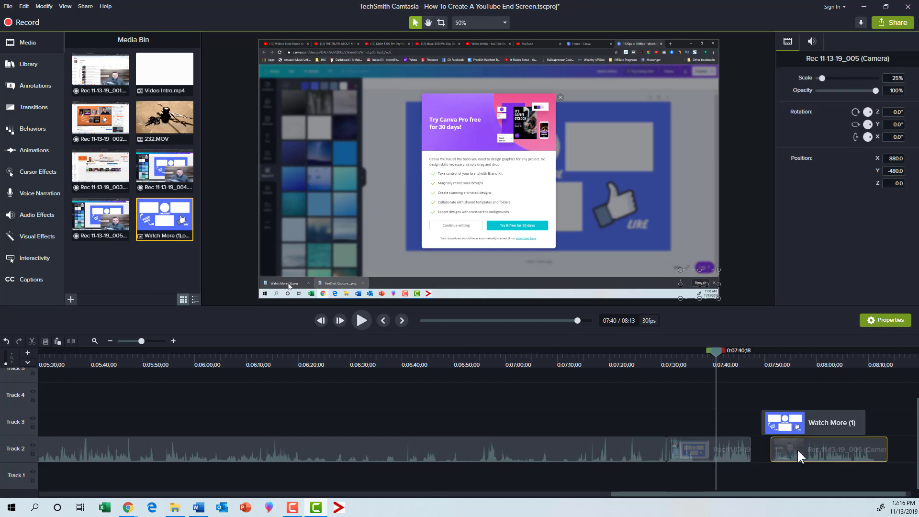
pyautogui.moveTo(793, 447)
pyautogui.mouseDown()
pyautogui.moveTo(752, 407)
pyautogui.moveTo(762, 397)
pyautogui.moveTo(781, 444)
pyautogui.mouseUp()
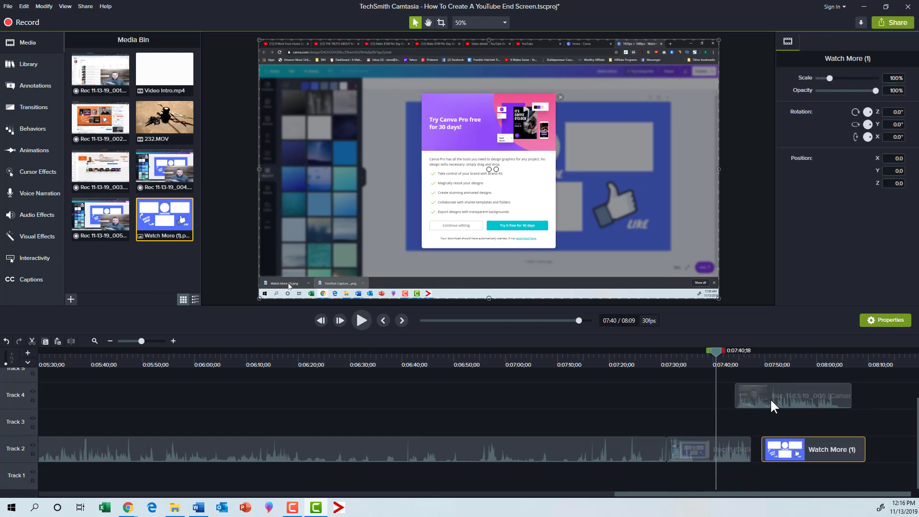
pyautogui.moveTo(770, 398); pyautogui.dragTo(796, 487)
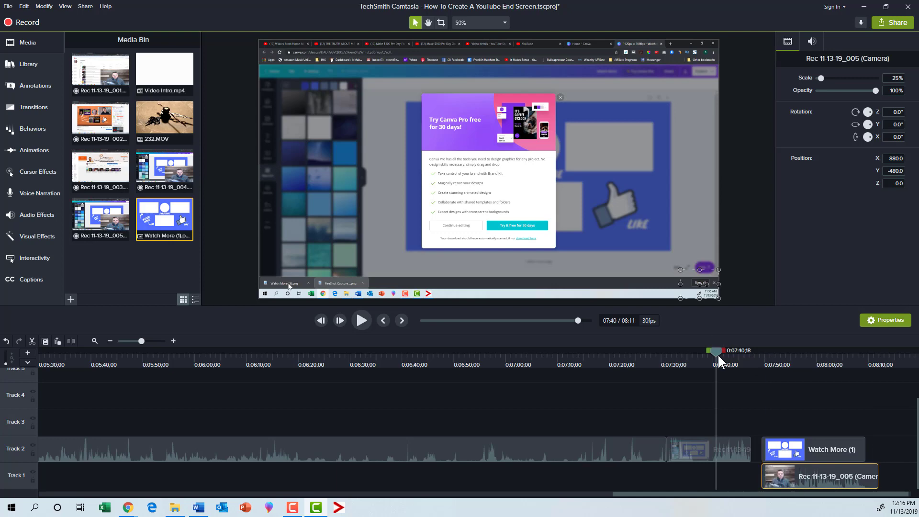
# - Show the frame at about 7:54 and send the Watch More (1) image backward behind the camera clip
pyautogui.moveTo(716, 354); pyautogui.dragTo(790, 374)
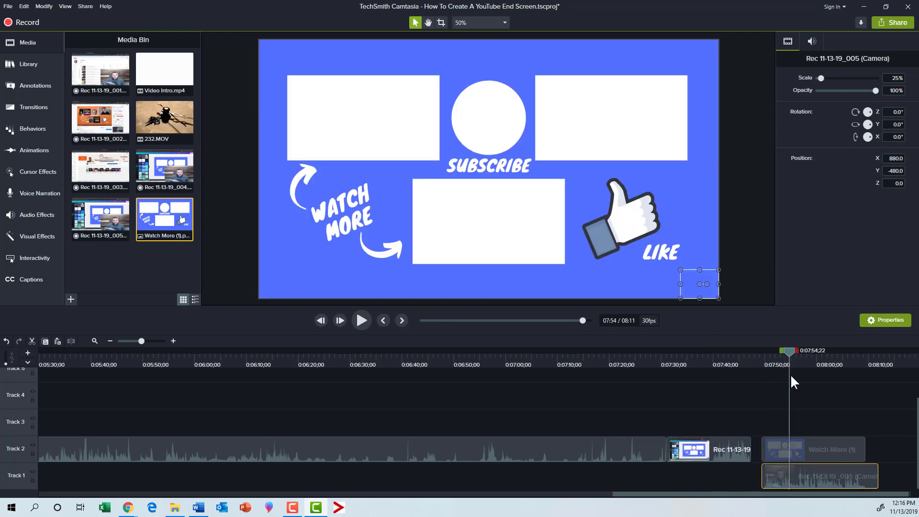
pyautogui.click(693, 285)
pyautogui.rightClick(679, 271)
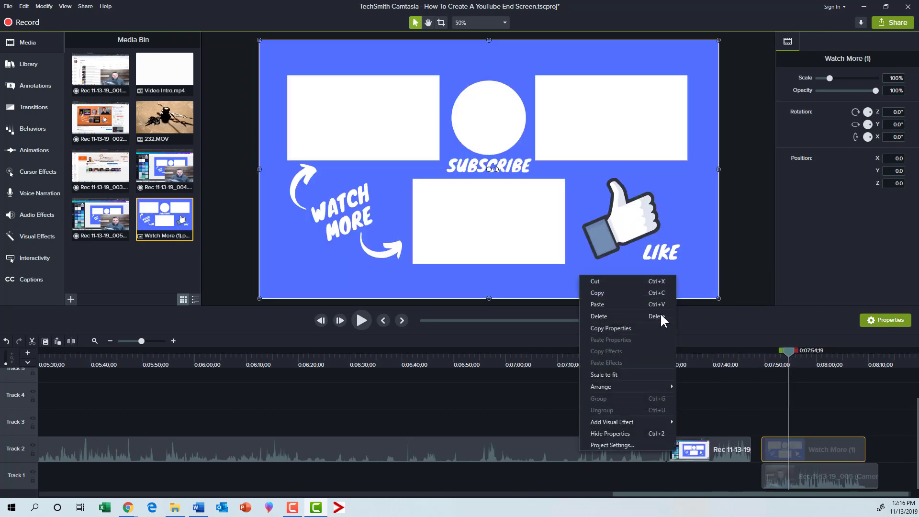
pyautogui.moveTo(650, 385)
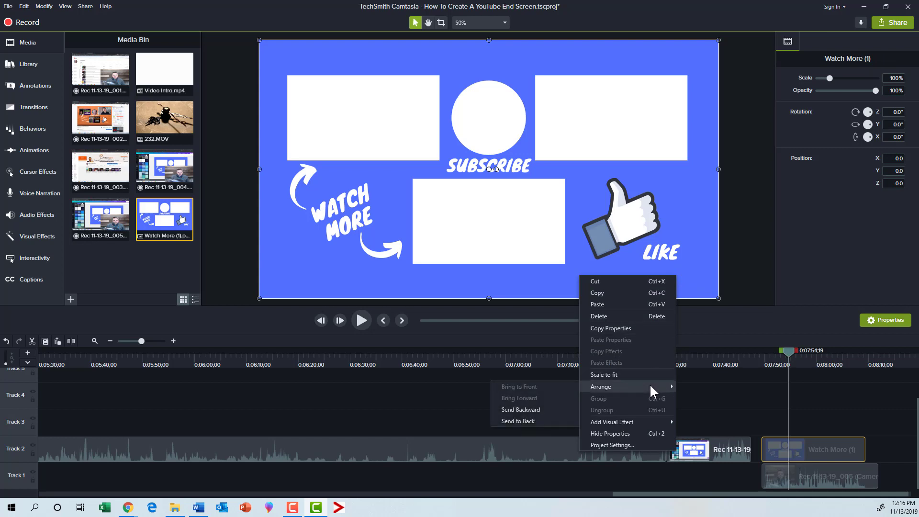
pyautogui.click(526, 409)
# - Enlarge the camera clip to about 101% over the upper-right placeholder, and crop its top and bottom edges to fit
pyautogui.moveTo(690, 291); pyautogui.dragTo(546, 75)
pyautogui.moveTo(579, 103); pyautogui.dragTo(535, 104)
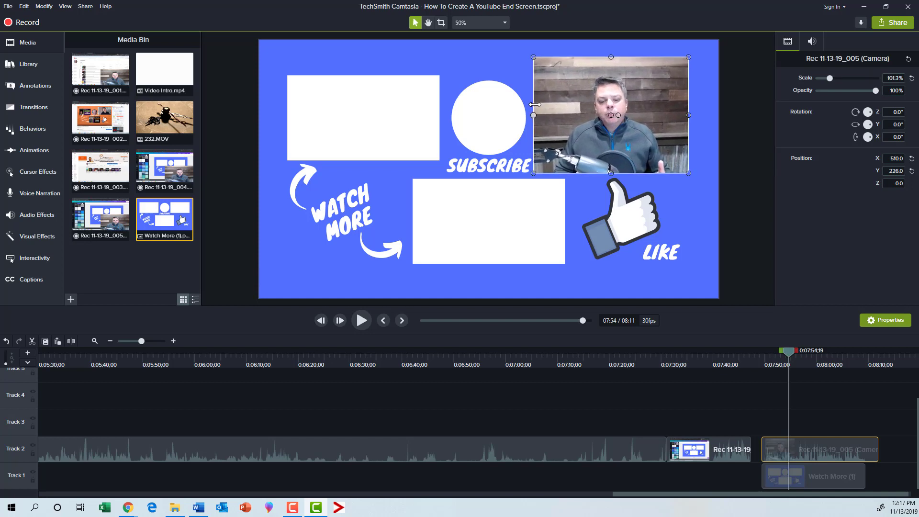
pyautogui.click(441, 23)
pyautogui.moveTo(610, 173); pyautogui.dragTo(607, 161)
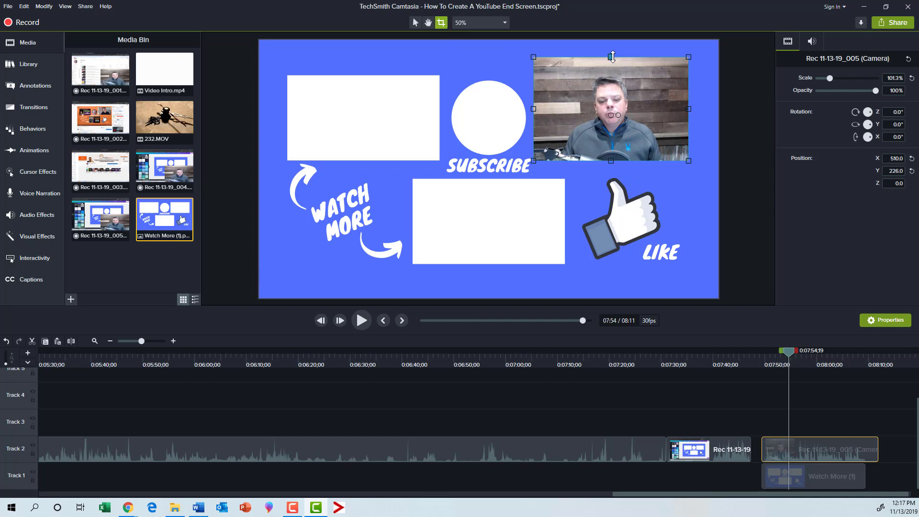
pyautogui.moveTo(611, 56); pyautogui.dragTo(611, 98)
pyautogui.moveTo(613, 162); pyautogui.dragTo(614, 161)
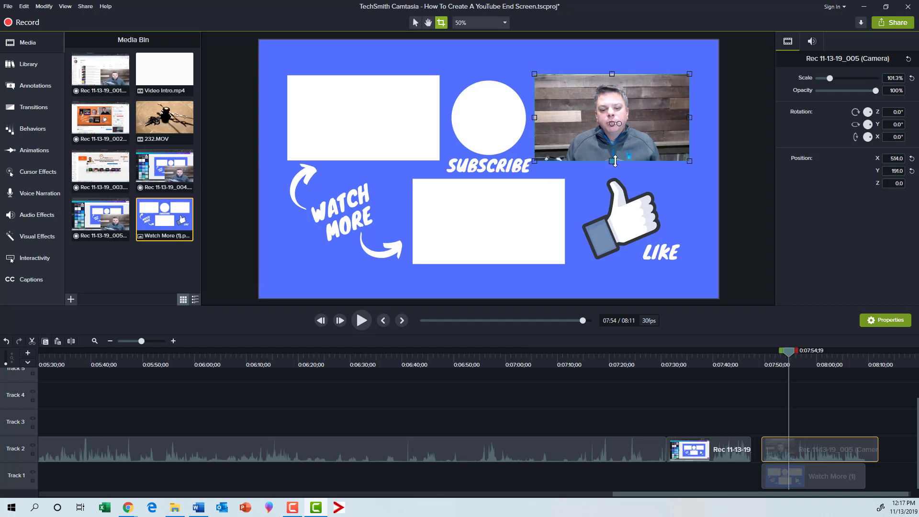
# - Cut off the end of the camera clip that extends past the end of the Watch More (1) image
pyautogui.click(835, 422)
pyautogui.click(869, 456)
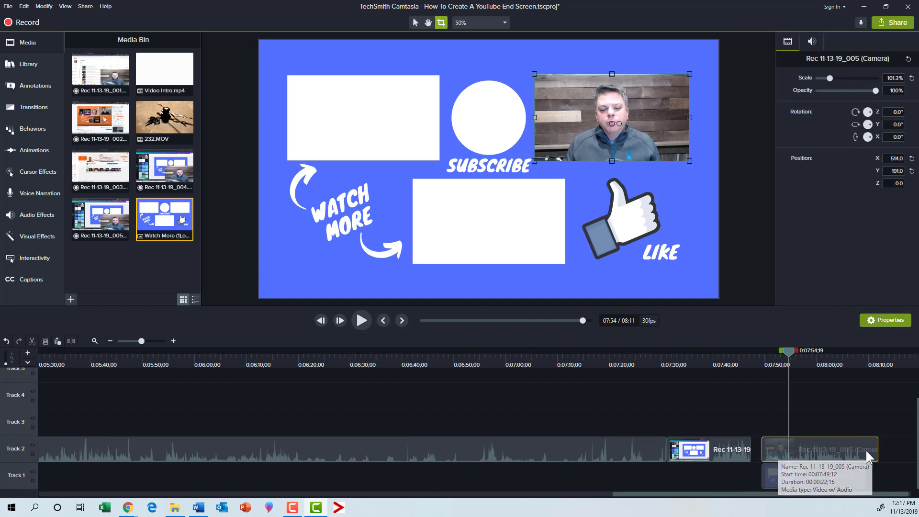
pyautogui.moveTo(788, 352); pyautogui.dragTo(886, 359)
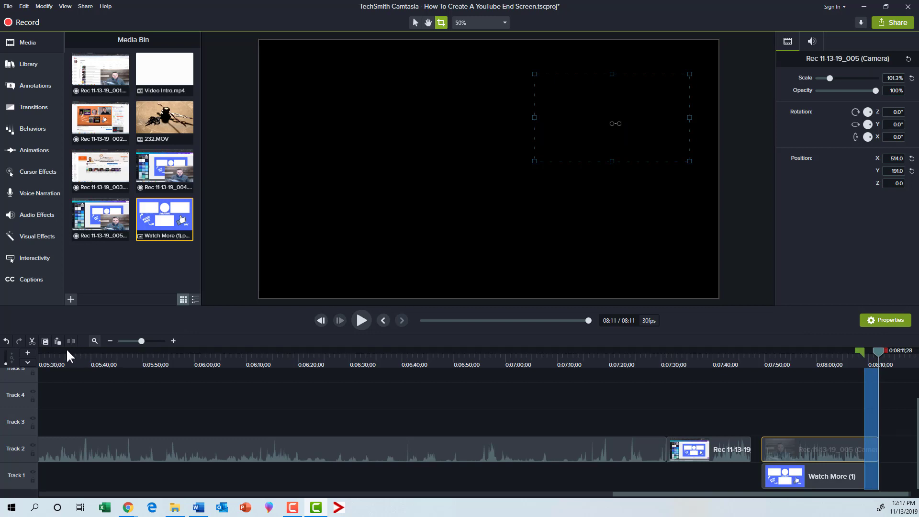
pyautogui.click(32, 340)
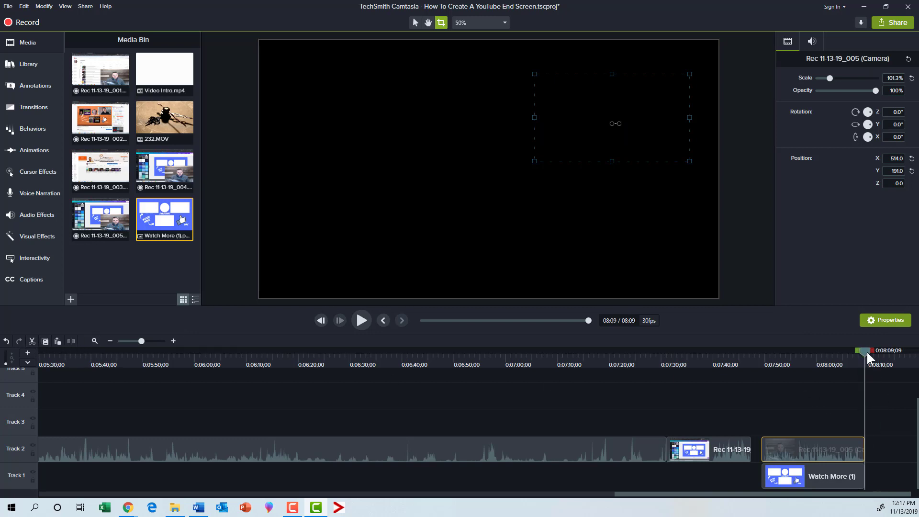
pyautogui.moveTo(866, 378); pyautogui.dragTo(867, 411)
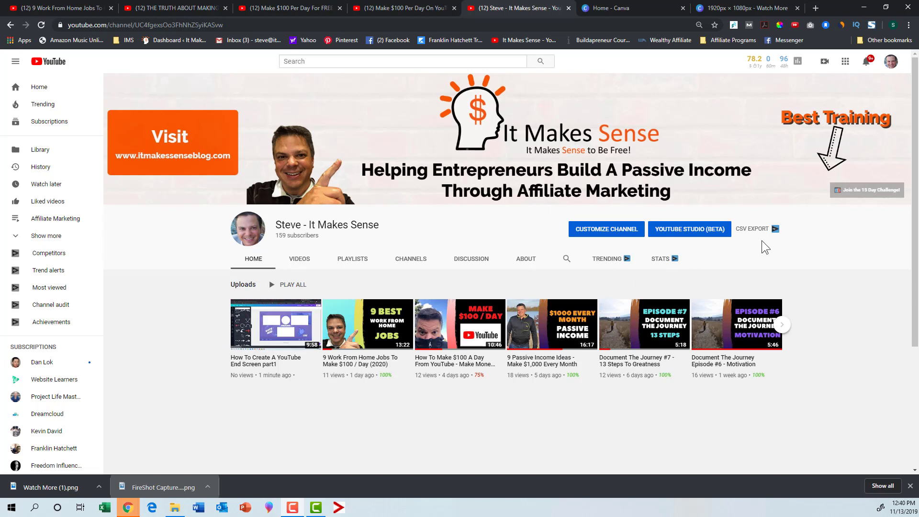
# - Switch to YouTube Studio and open the end screen editor for "How To Create A YouTube End Screen part1" at 9:37
pyautogui.click(684, 226)
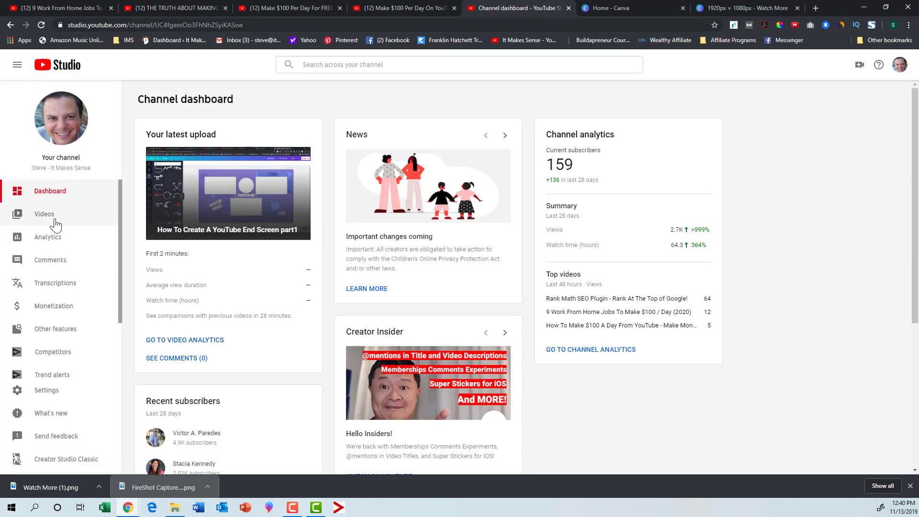
pyautogui.click(55, 222)
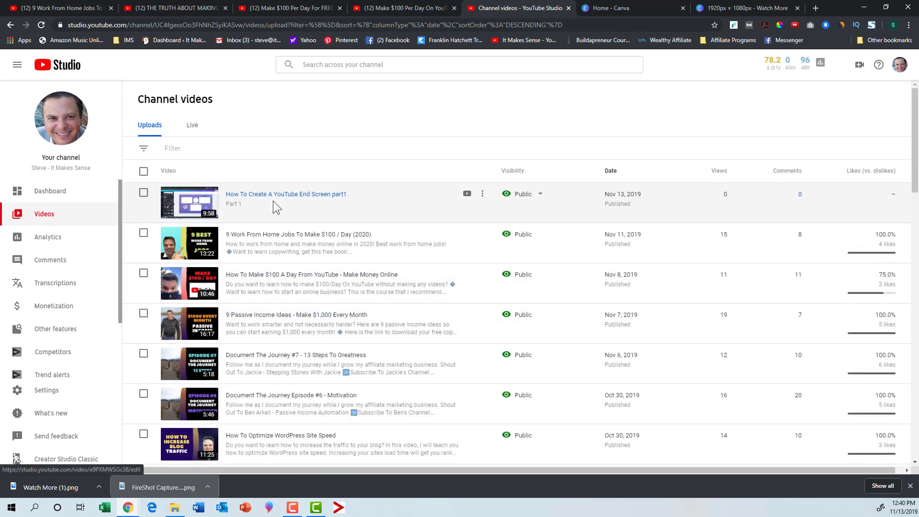
pyautogui.click(276, 199)
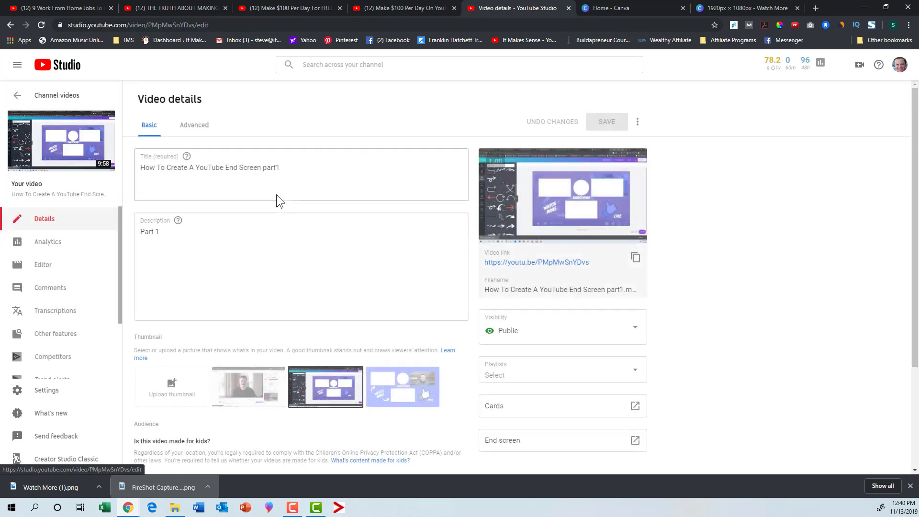
pyautogui.scroll(-3, 458, 320)
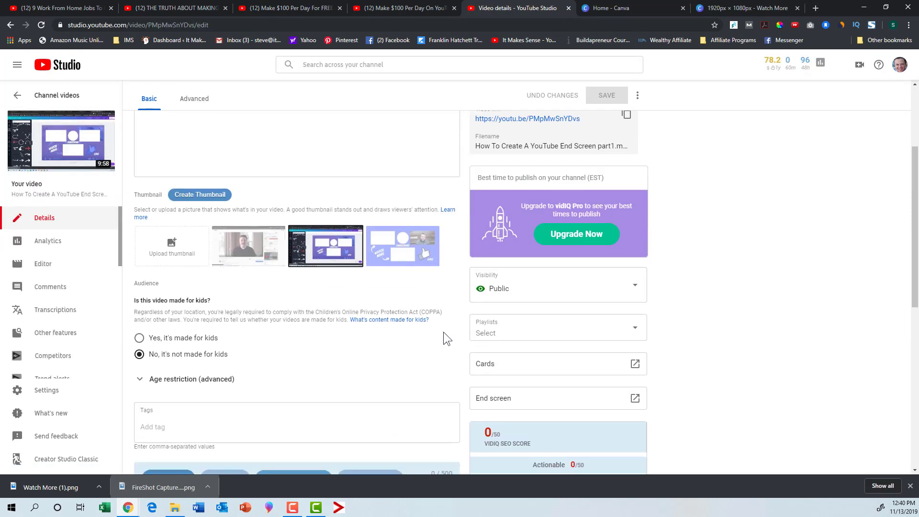
pyautogui.click(638, 403)
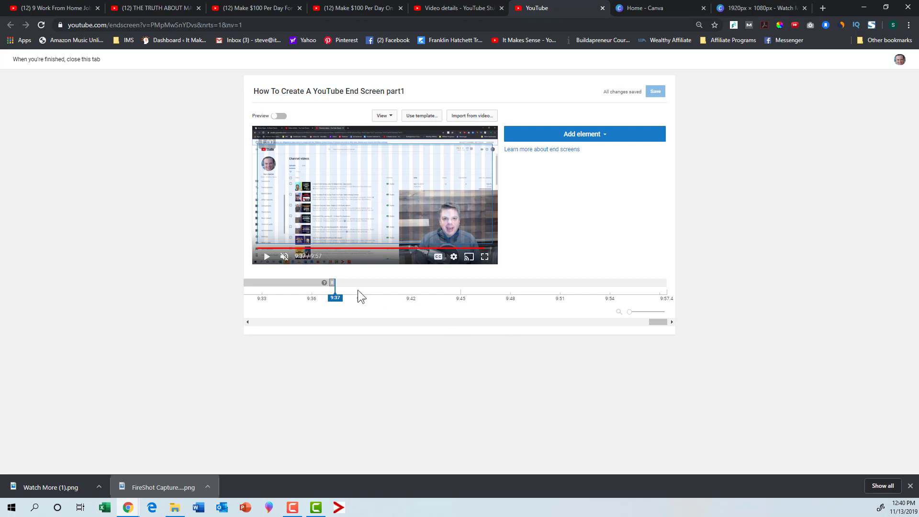
pyautogui.click(336, 290)
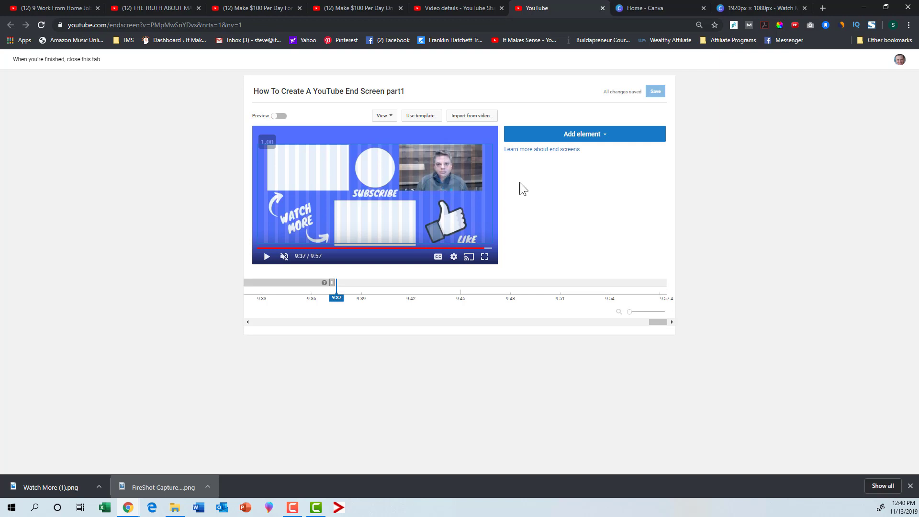
# - Add a Subscribe element and place it over the white circle above "SUBSCRIBE"
pyautogui.click(584, 137)
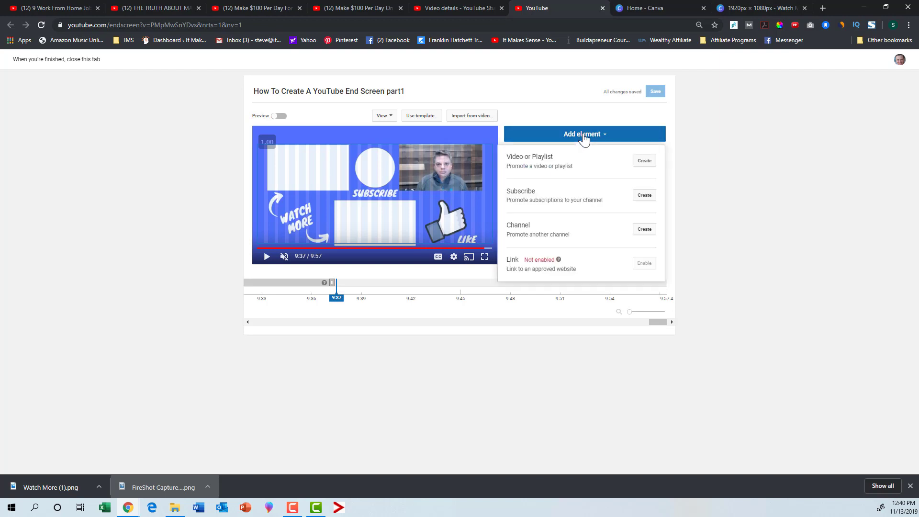
pyautogui.click(641, 197)
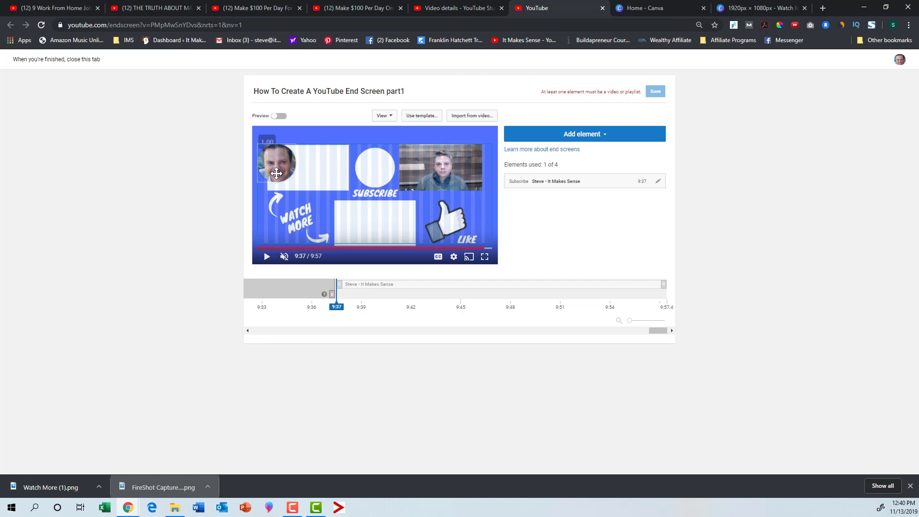
pyautogui.moveTo(277, 174); pyautogui.dragTo(372, 176)
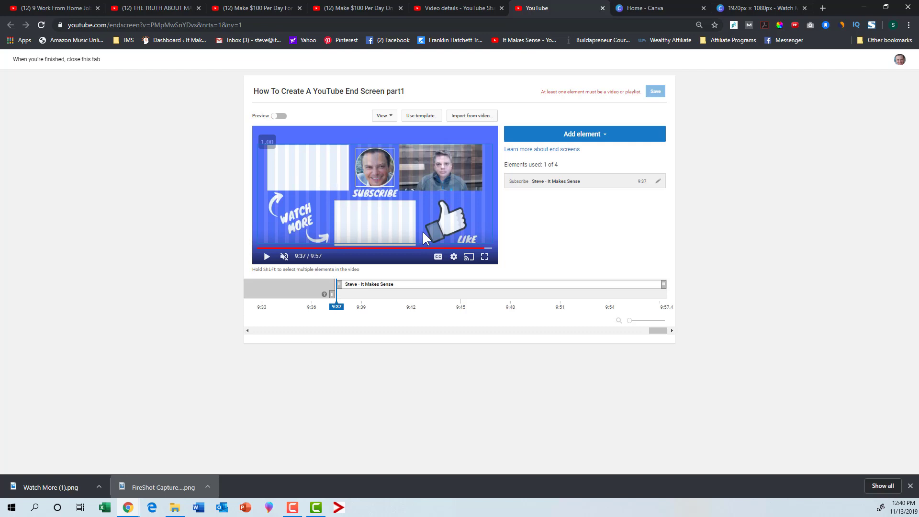
# - Add a chosen-video element for "How To Make $100 A Day From YouTube - Make Money Online" and place it over the upper-left placeholder
pyautogui.click(614, 138)
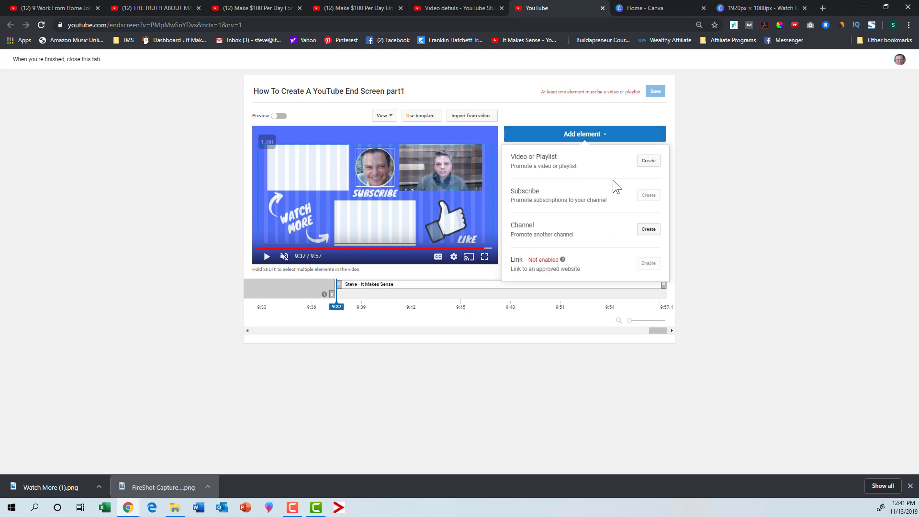
pyautogui.click(649, 162)
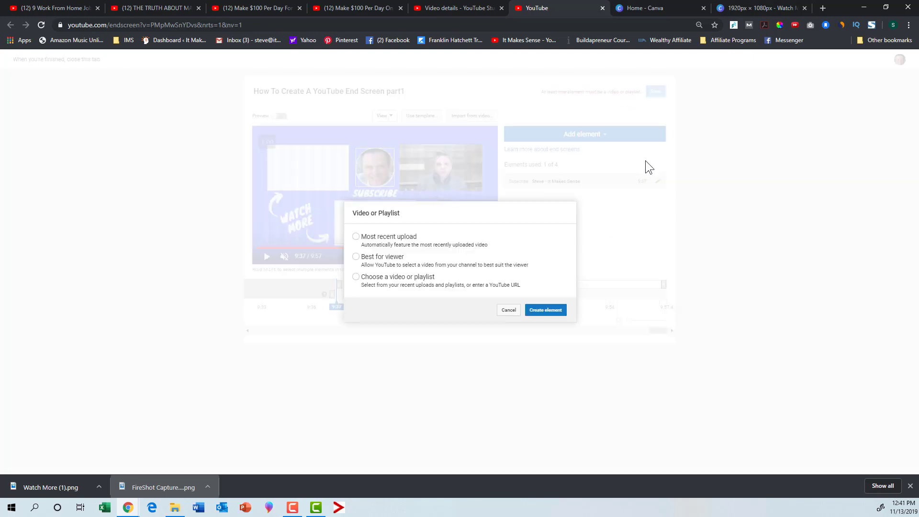
pyautogui.click(356, 277)
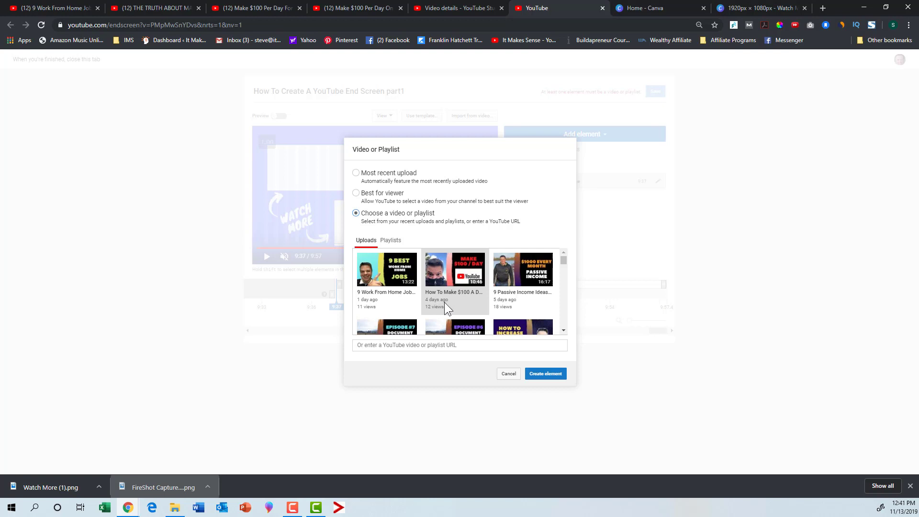
pyautogui.scroll(-2, 444, 301)
pyautogui.scroll(3, 424, 316)
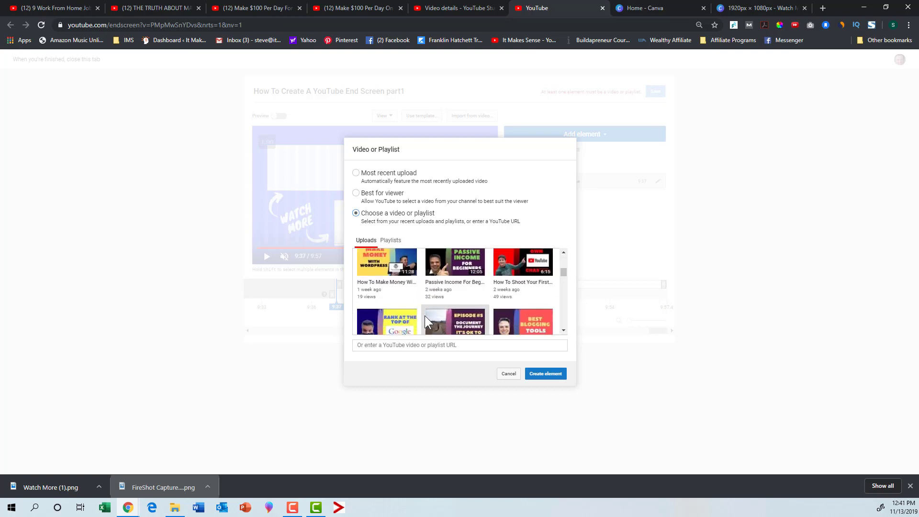
pyautogui.scroll(1, 420, 311)
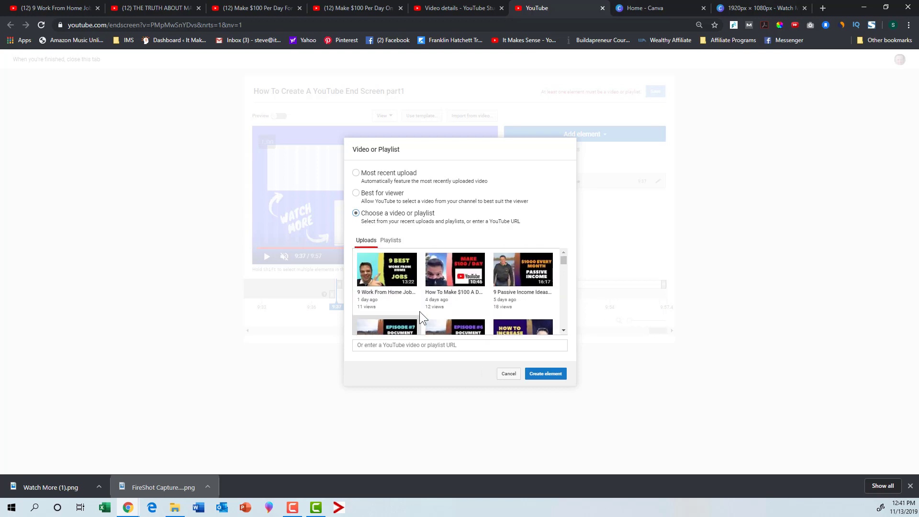
pyautogui.click(456, 273)
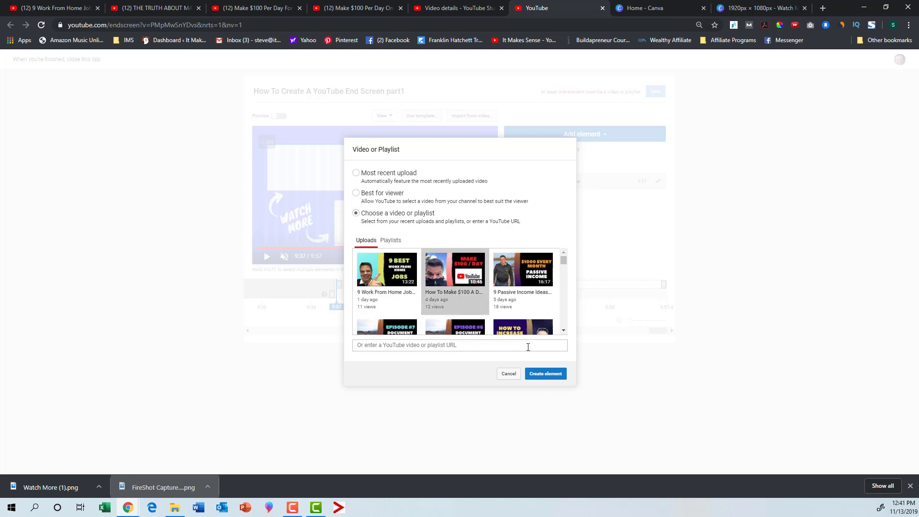
pyautogui.click(546, 374)
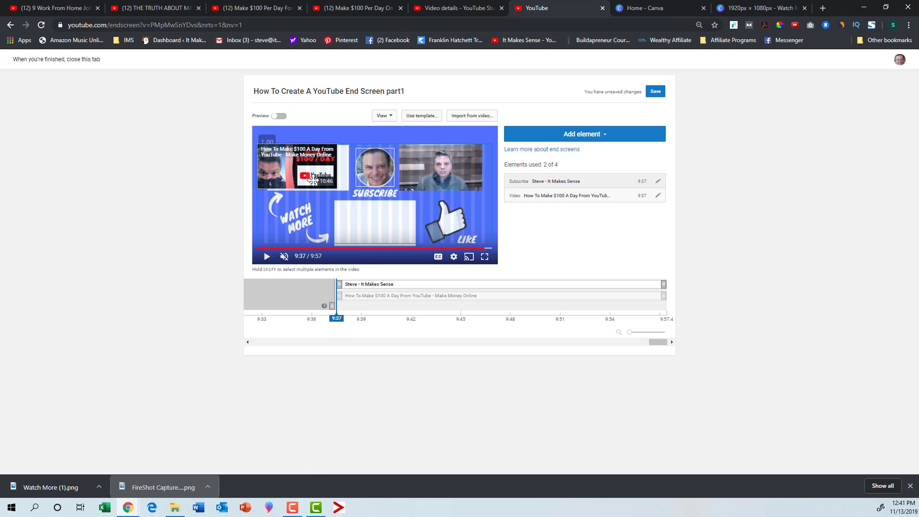
pyautogui.click(313, 179)
pyautogui.moveTo(309, 177); pyautogui.dragTo(319, 178)
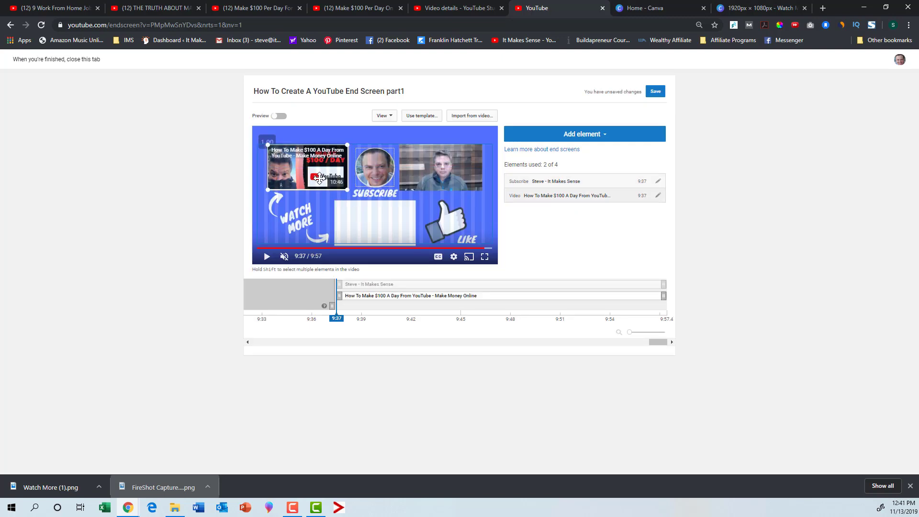
# - Add a chosen-video element for "How To Shoot Your First YouTube Video" to the end screen
pyautogui.click(606, 139)
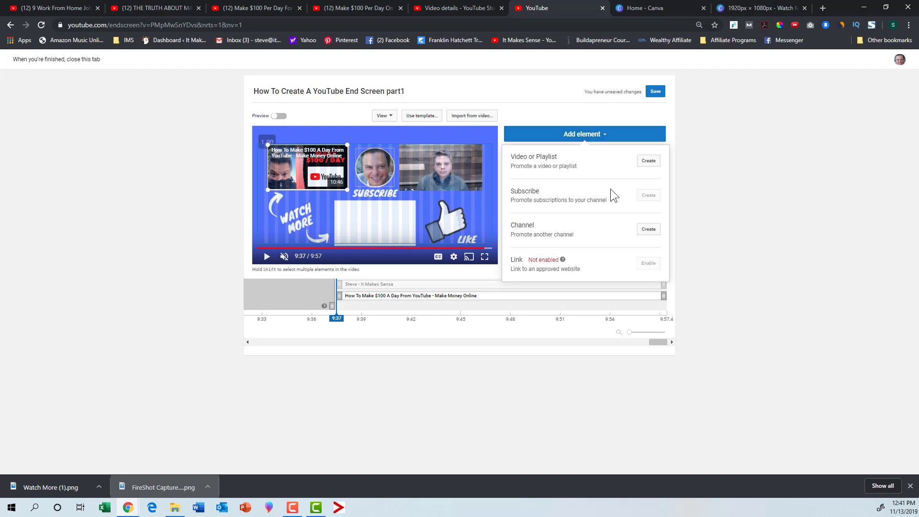
pyautogui.click(648, 160)
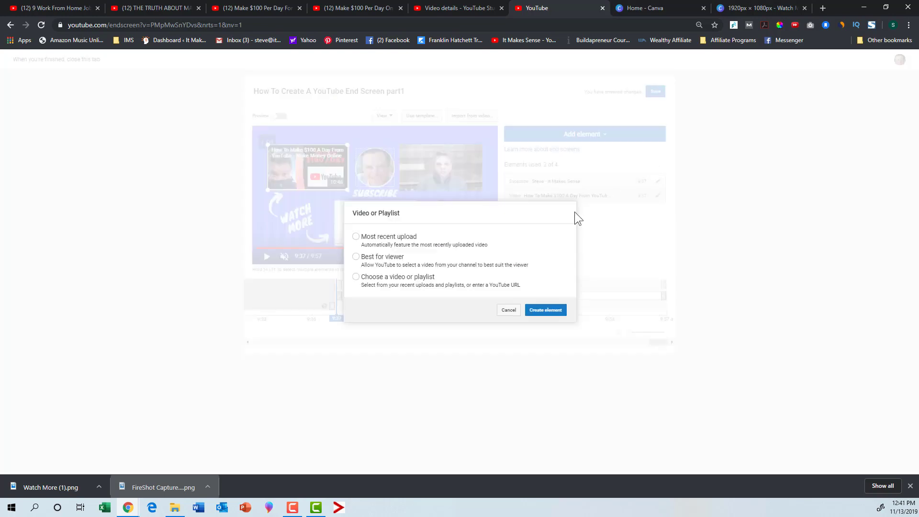
pyautogui.click(357, 277)
pyautogui.scroll(-2, 518, 268)
pyautogui.click(518, 263)
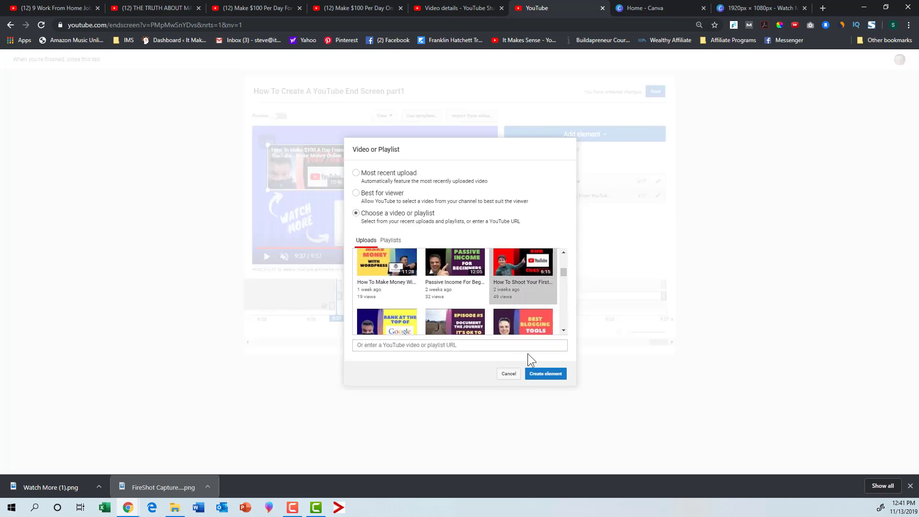
pyautogui.click(535, 374)
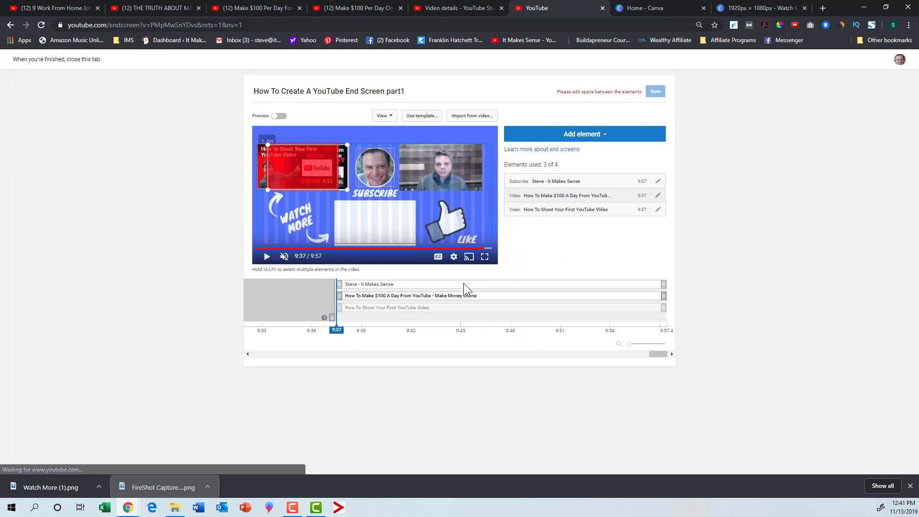
# - Place the $100-a-day video over the lower-center placeholder and the "How To Shoot Your First YouTube Video" element over the upper-left one, and save the end screen
pyautogui.moveTo(298, 173); pyautogui.dragTo(365, 233)
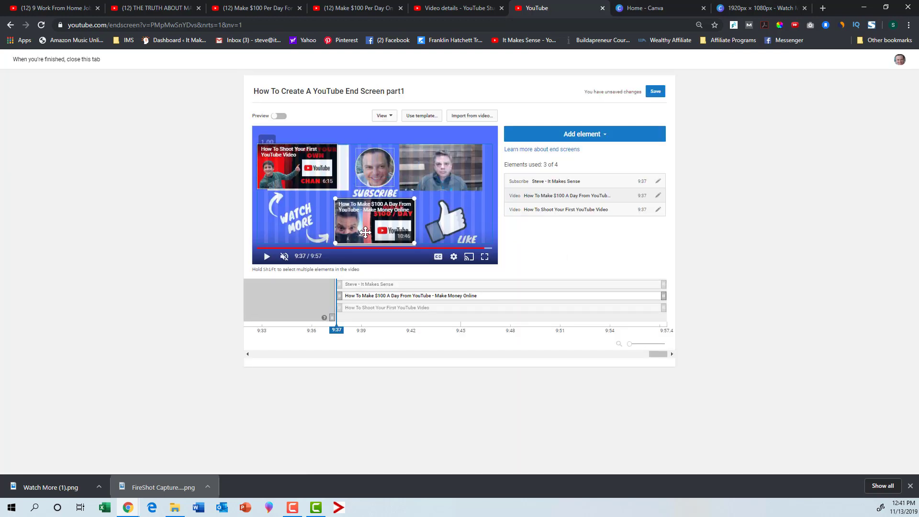
pyautogui.click(324, 169)
pyautogui.moveTo(324, 168); pyautogui.dragTo(333, 168)
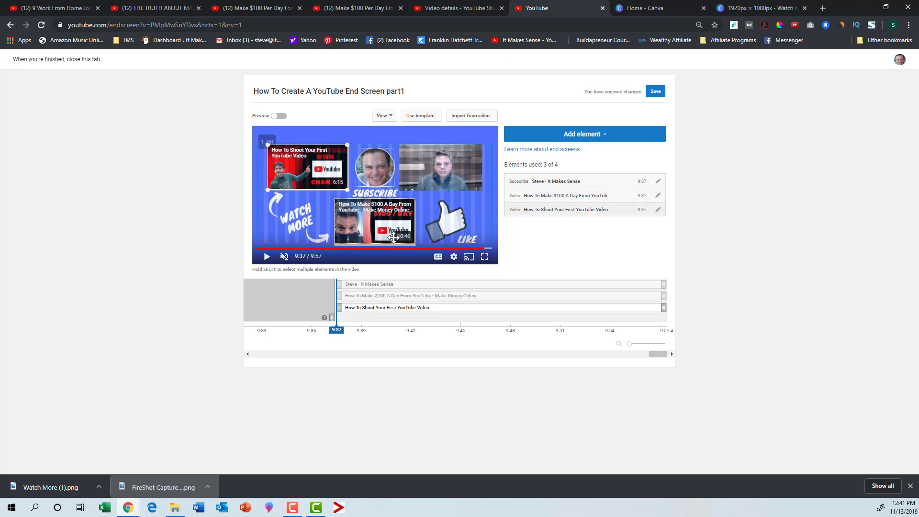
pyautogui.moveTo(387, 230); pyautogui.dragTo(384, 230)
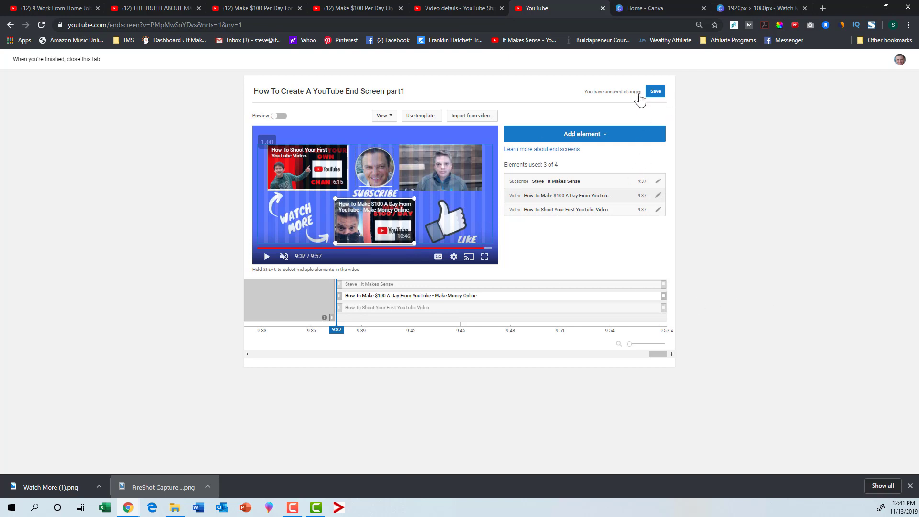
pyautogui.click(654, 92)
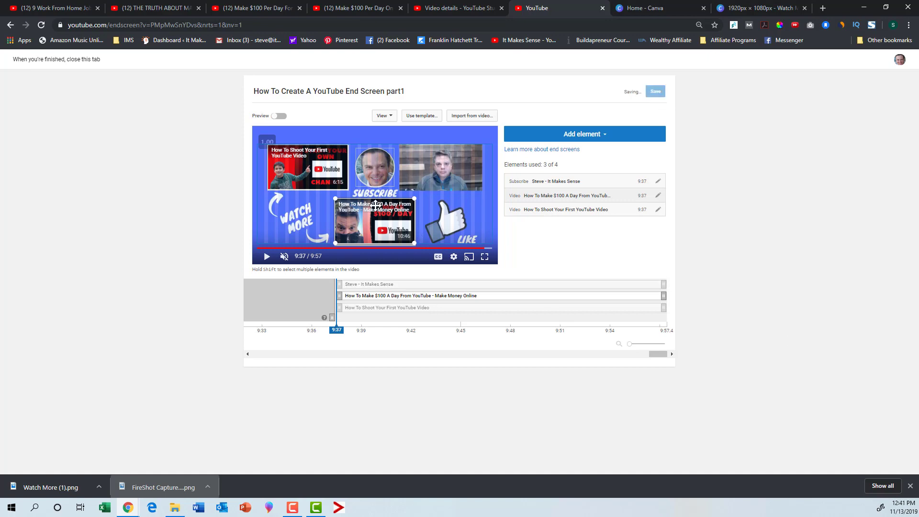